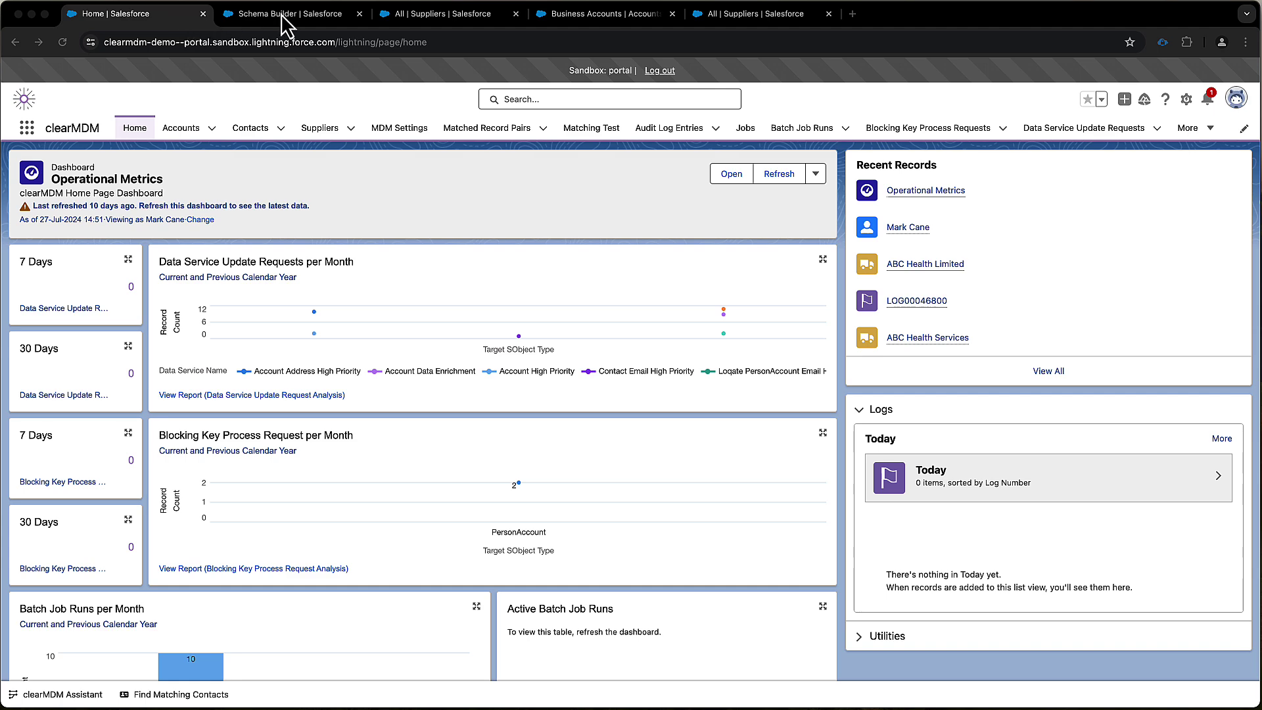
Review the supplier schema, and view ABC Health Limited's Zone A Cleaning Services tender before returning to the supplier list.
left_click(327, 18)
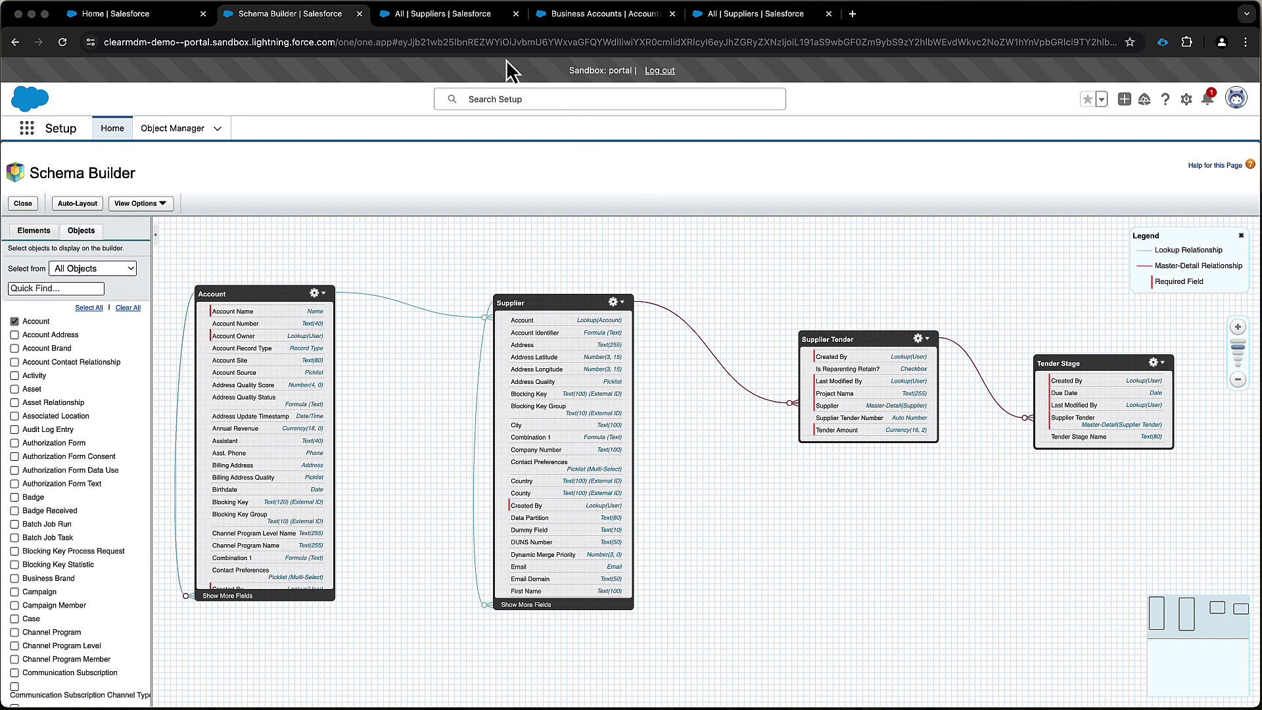
left_click(454, 18)
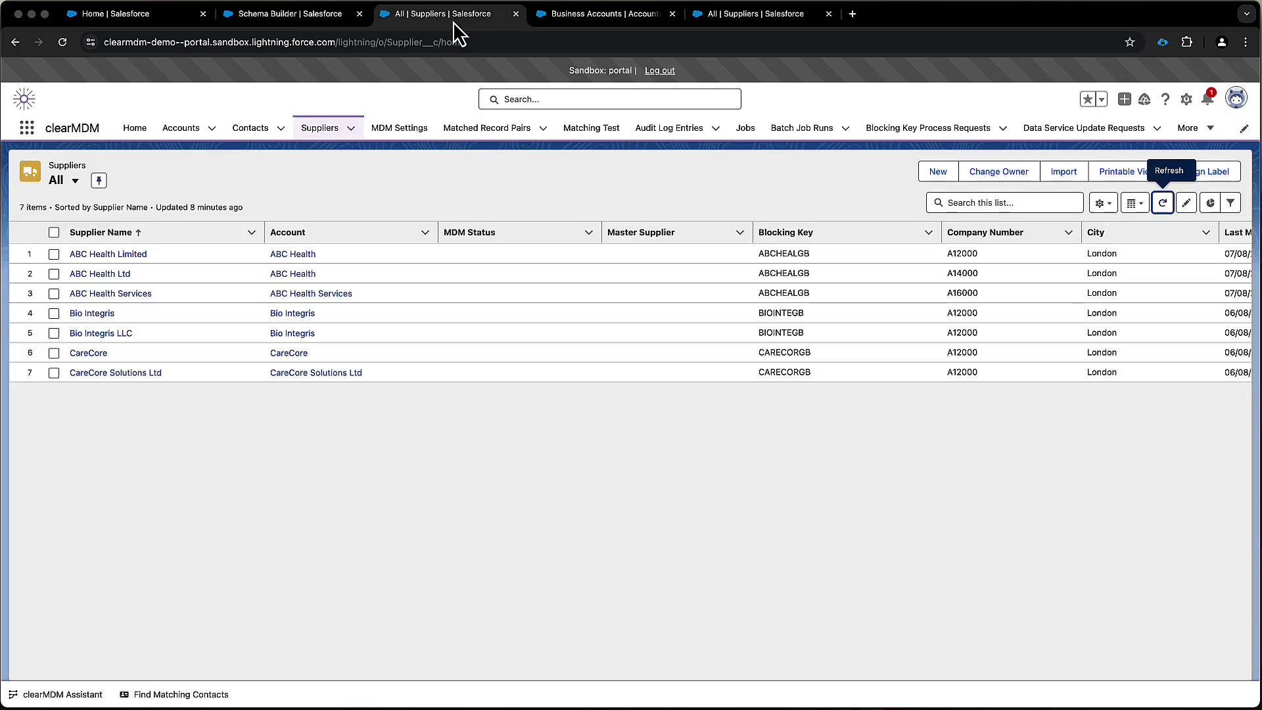
left_click(109, 254)
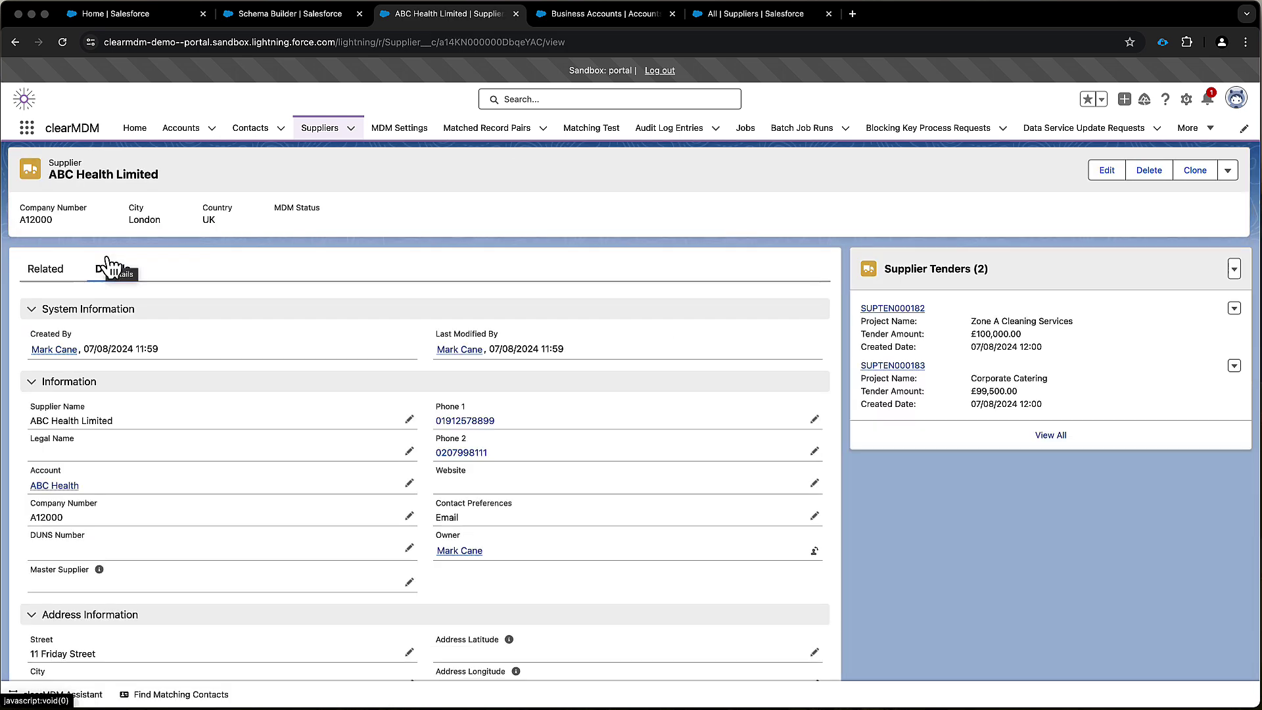
left_click(880, 308)
mouse_move(879, 310)
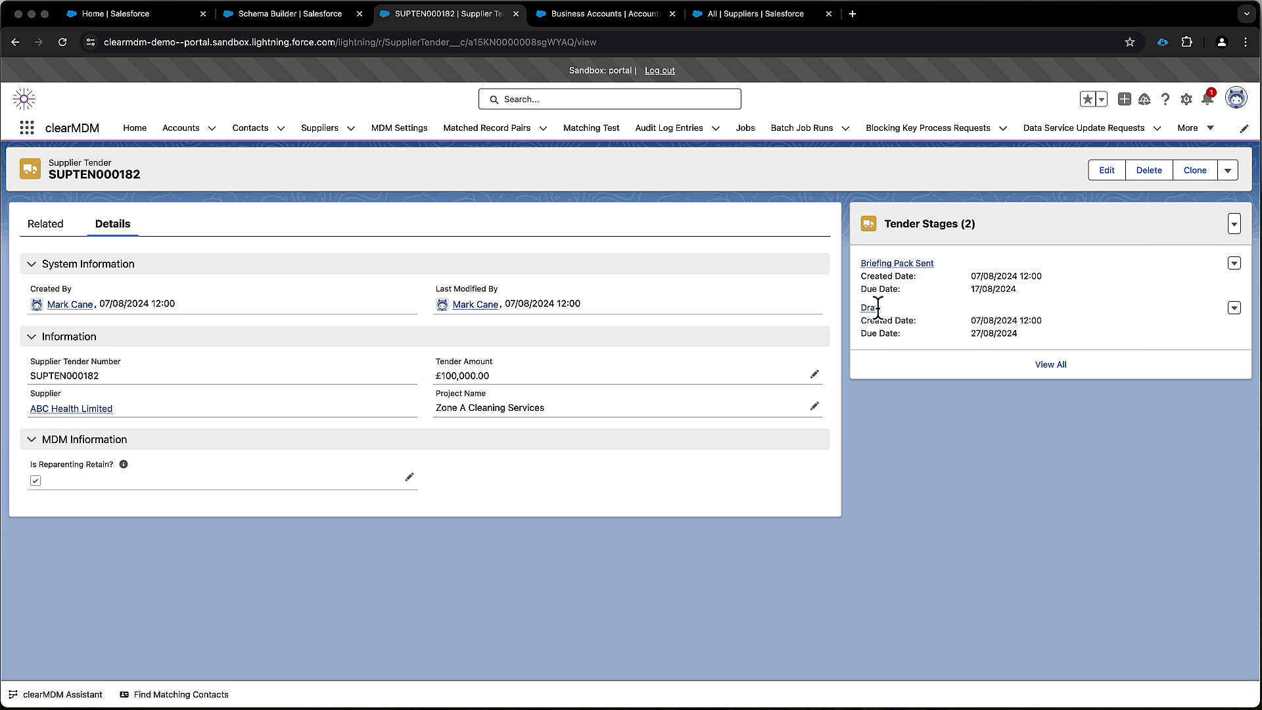
key("super+bracketleft")
key("super+bracketleft")
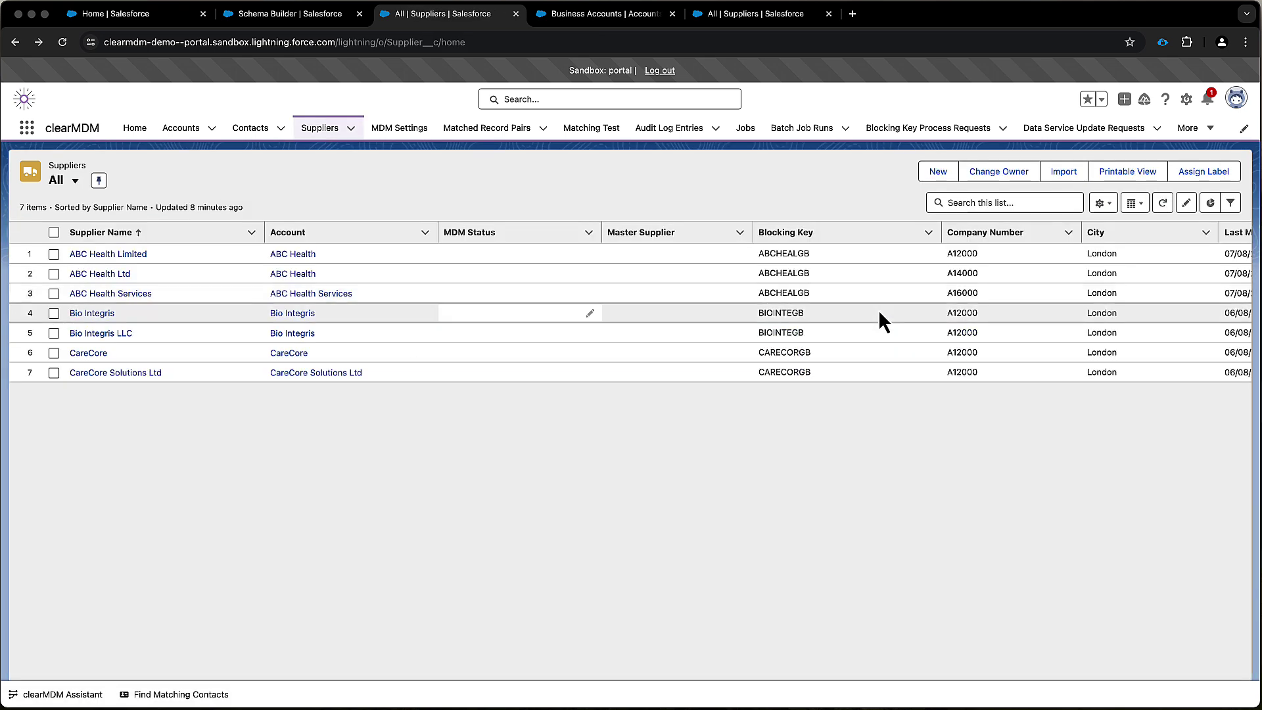
View ABC Health Services' QA Services 2024 tender with its stages, and return to the supplier list.
left_click(111, 293)
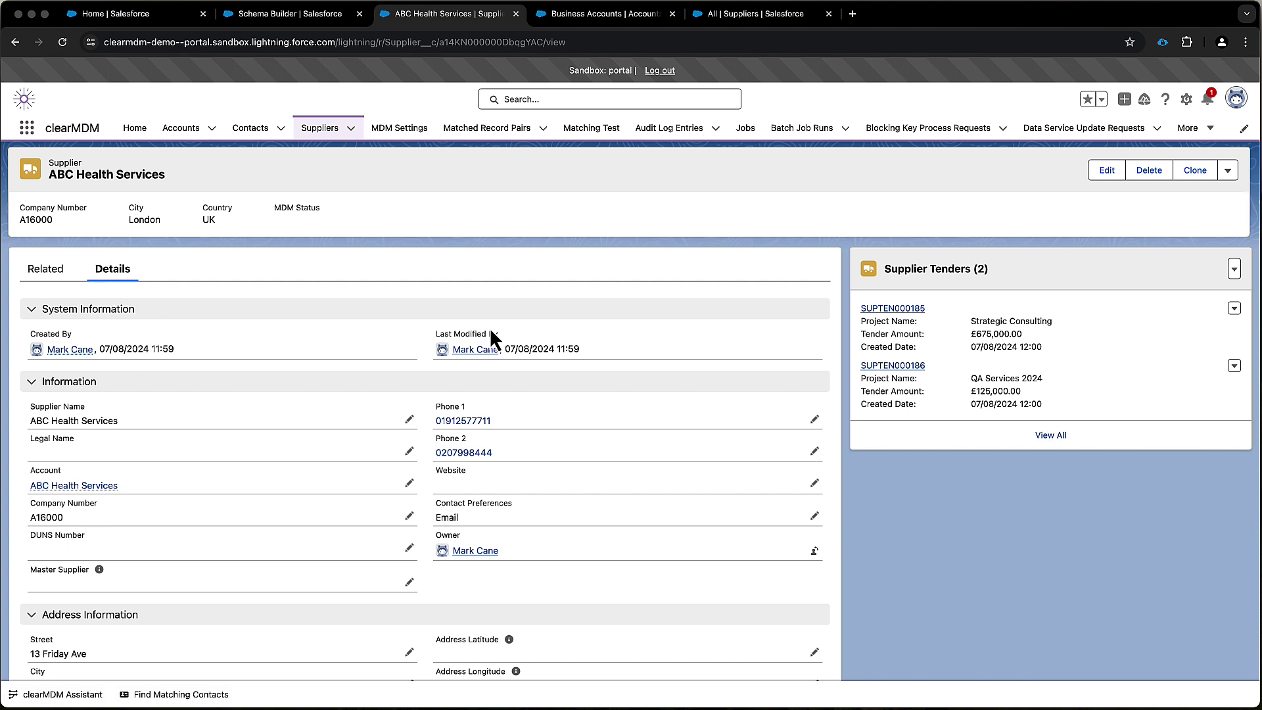
left_click(894, 367)
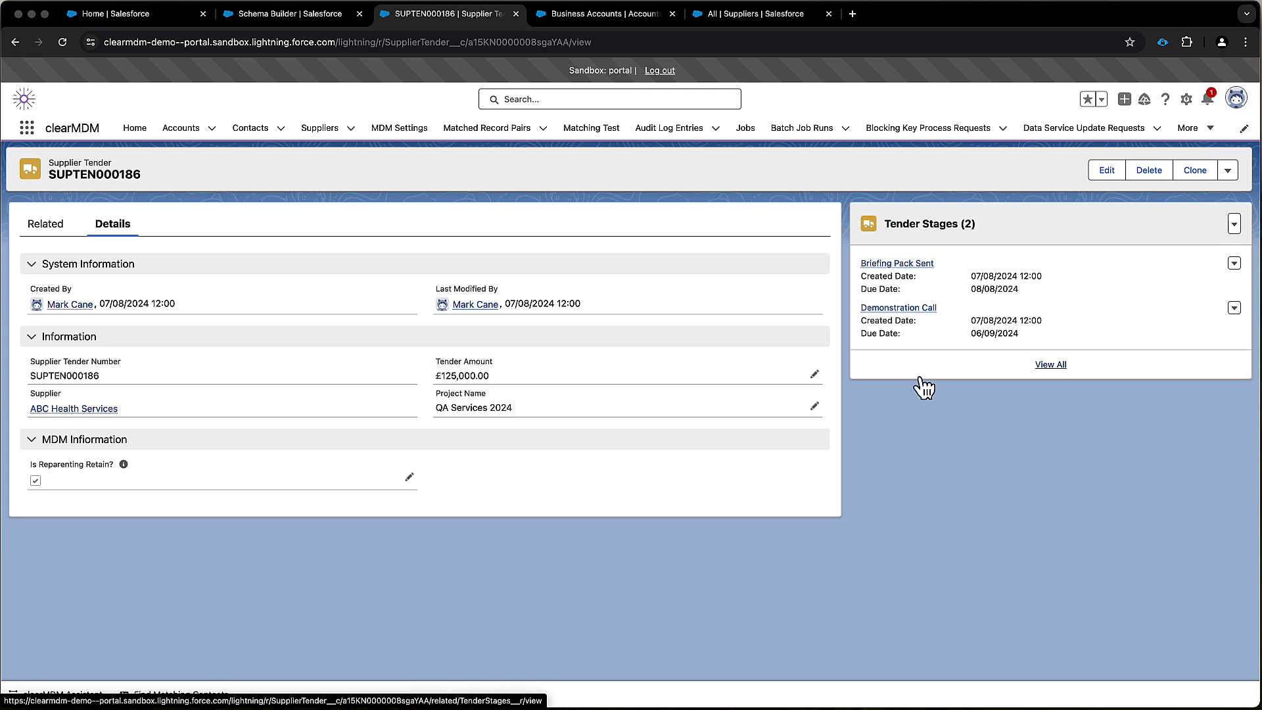
key("super+bracketleft")
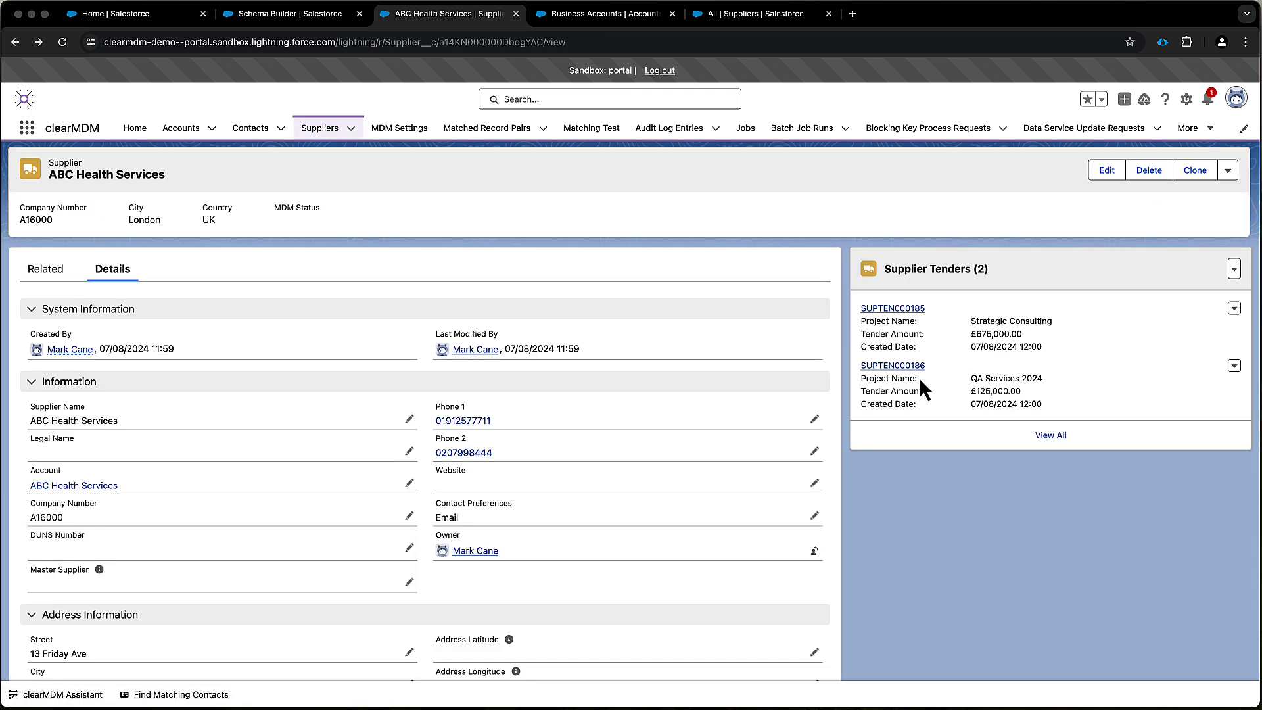
key("super+bracketleft")
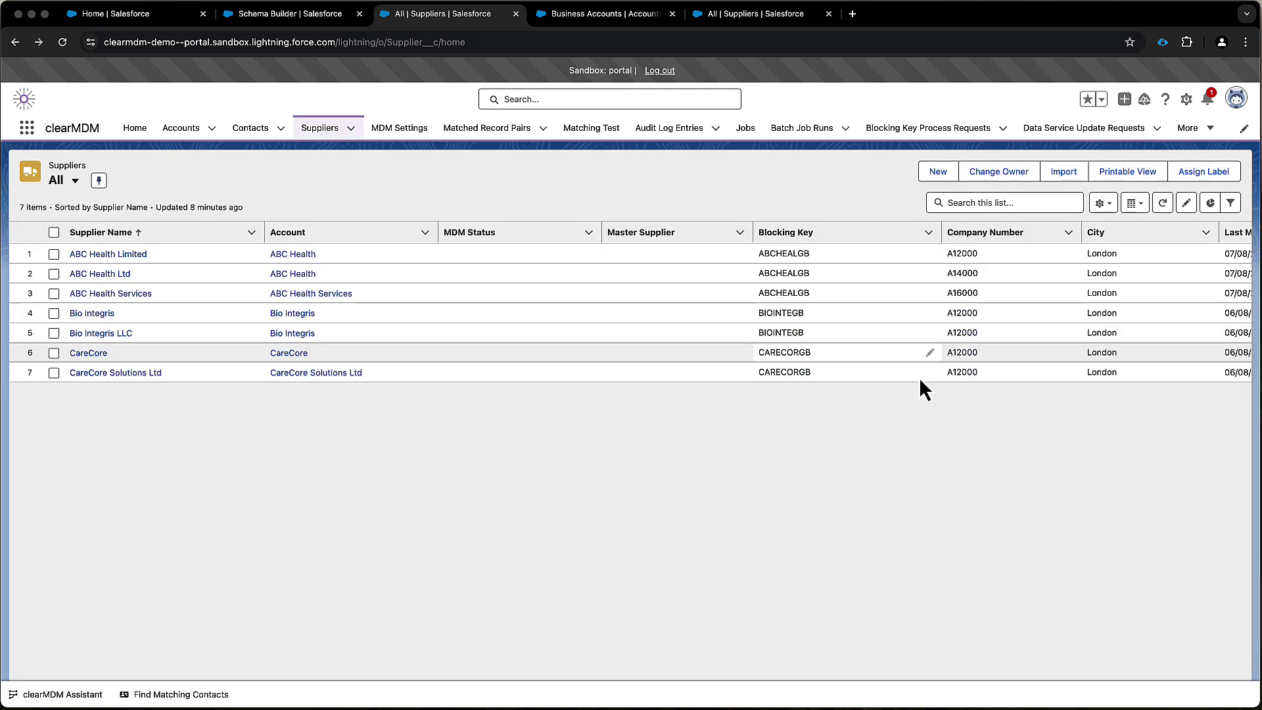
Find all matches for the supplier ABC Health Limited.
left_click(144, 256)
left_click(1229, 172)
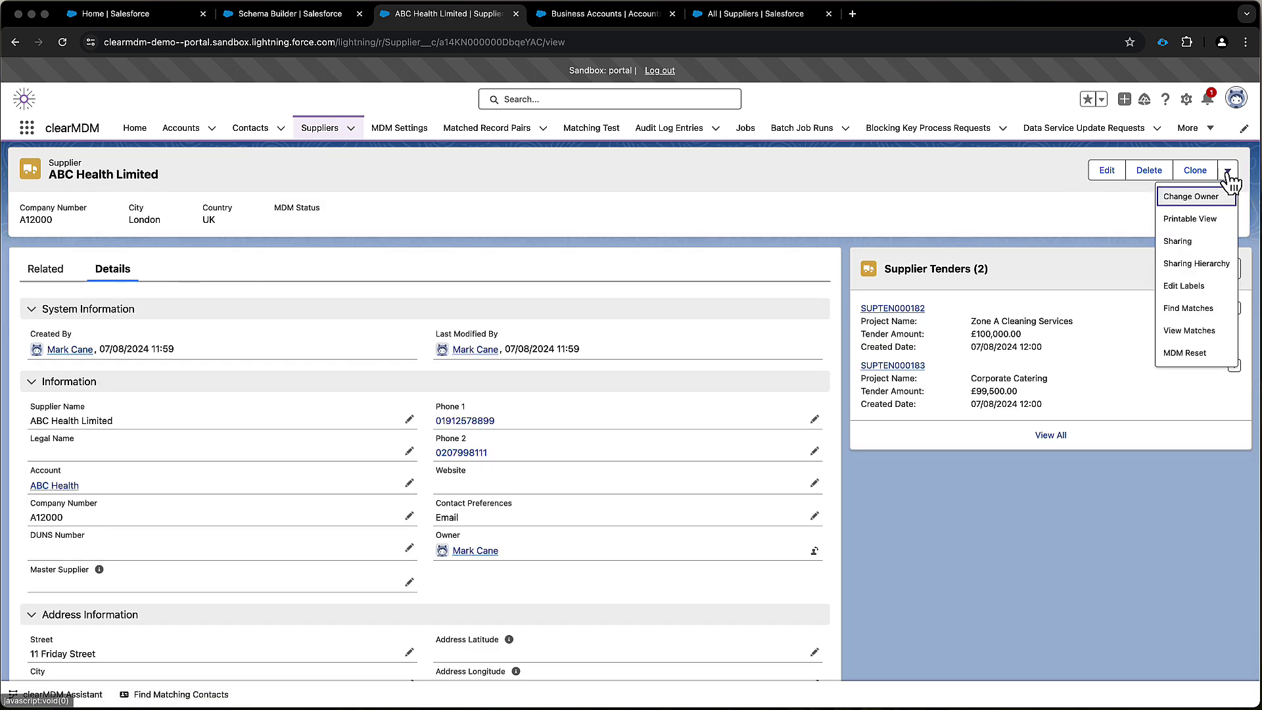
left_click(1183, 308)
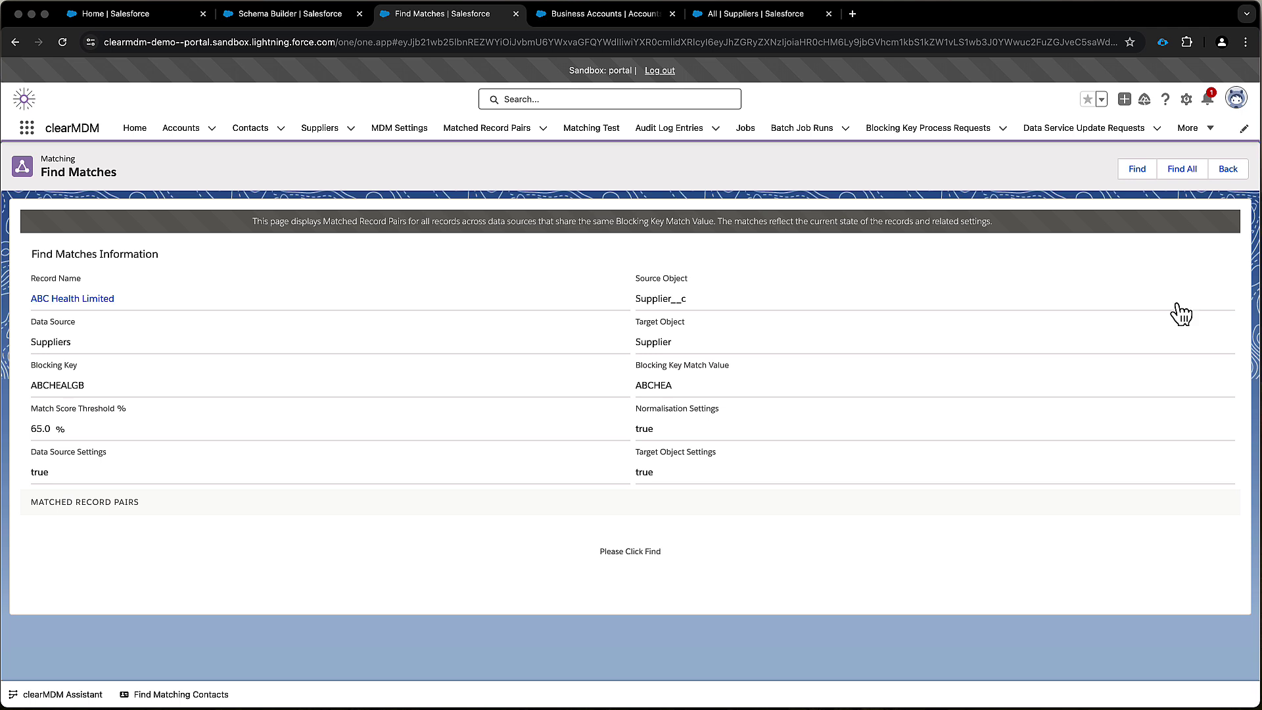
left_click(1182, 169)
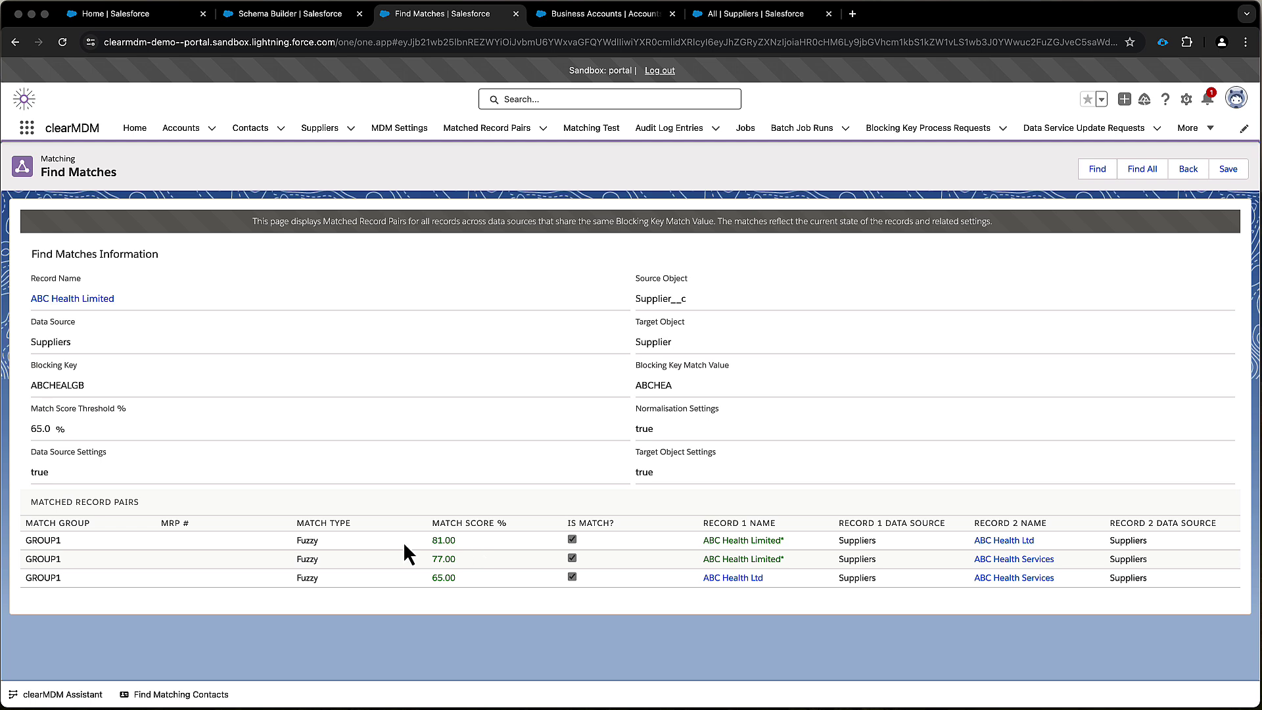
Save the matched record pairs found for ABC Health Limited and open their matched record group.
left_click(1227, 169)
left_click(739, 140)
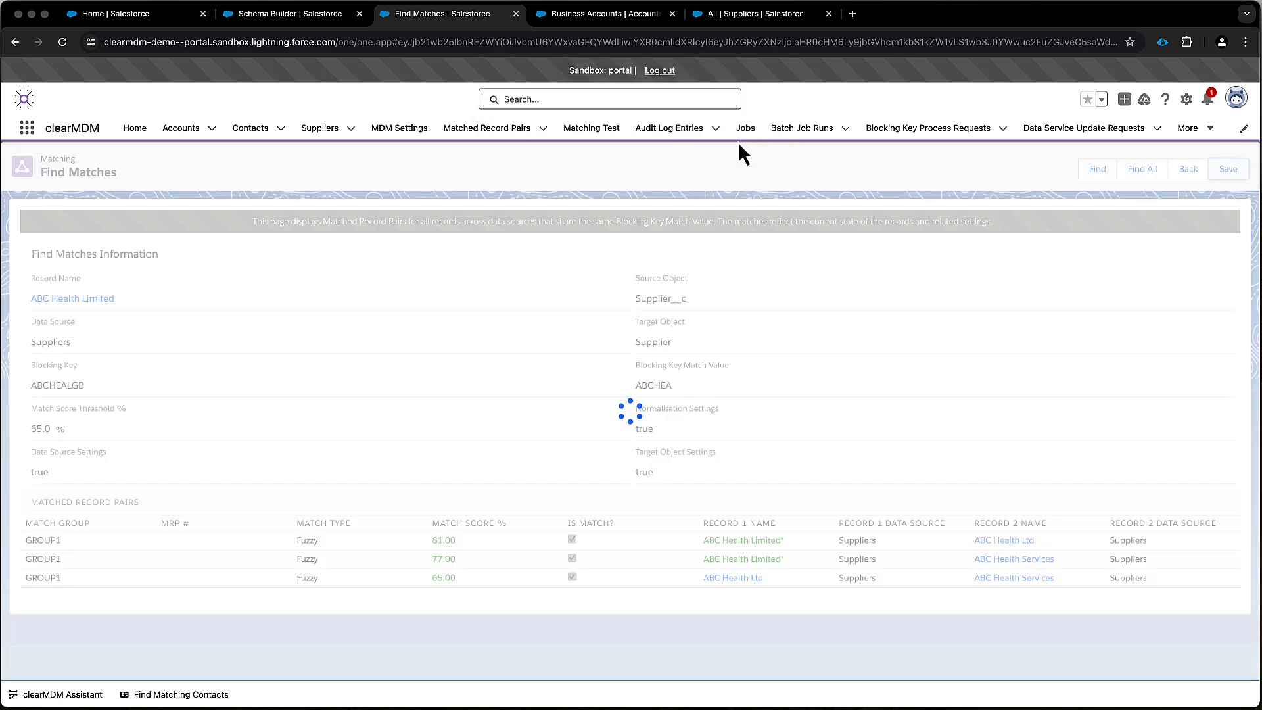
left_click(39, 542)
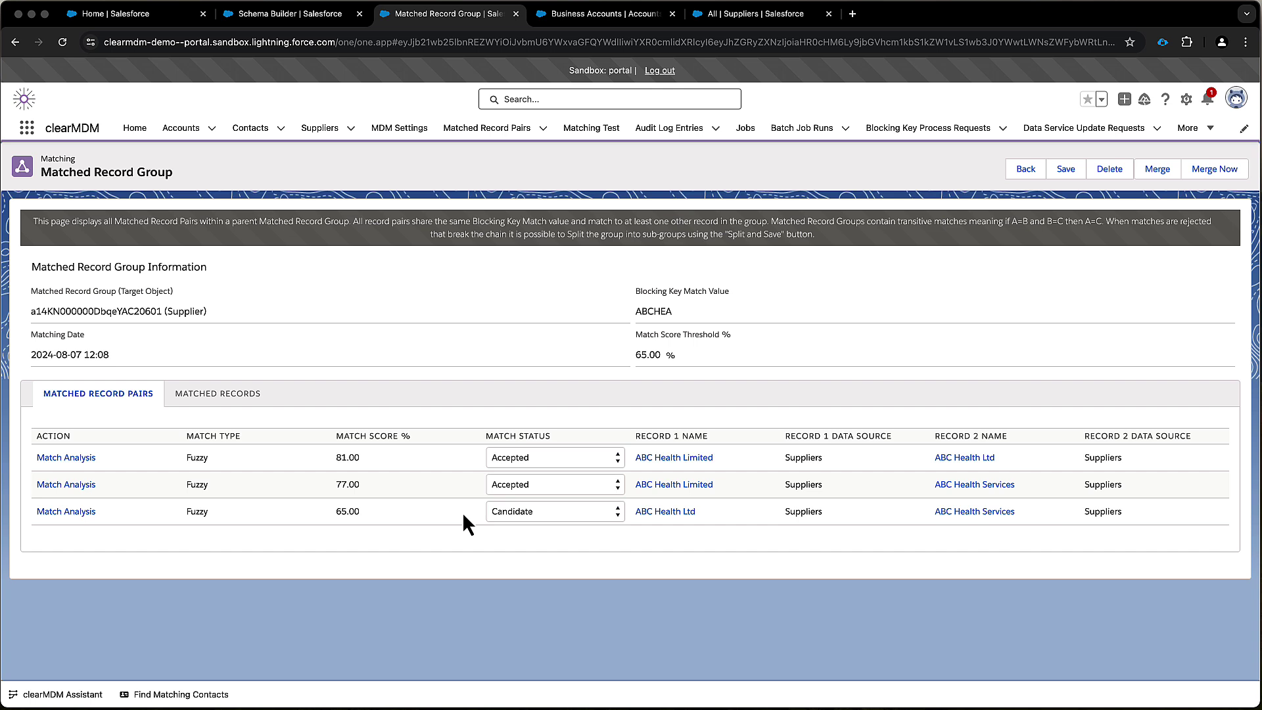
Examine the match analysis of the ABC Health Ltd and ABC Health Services pair, and check the match status options for that pair.
left_click(78, 514)
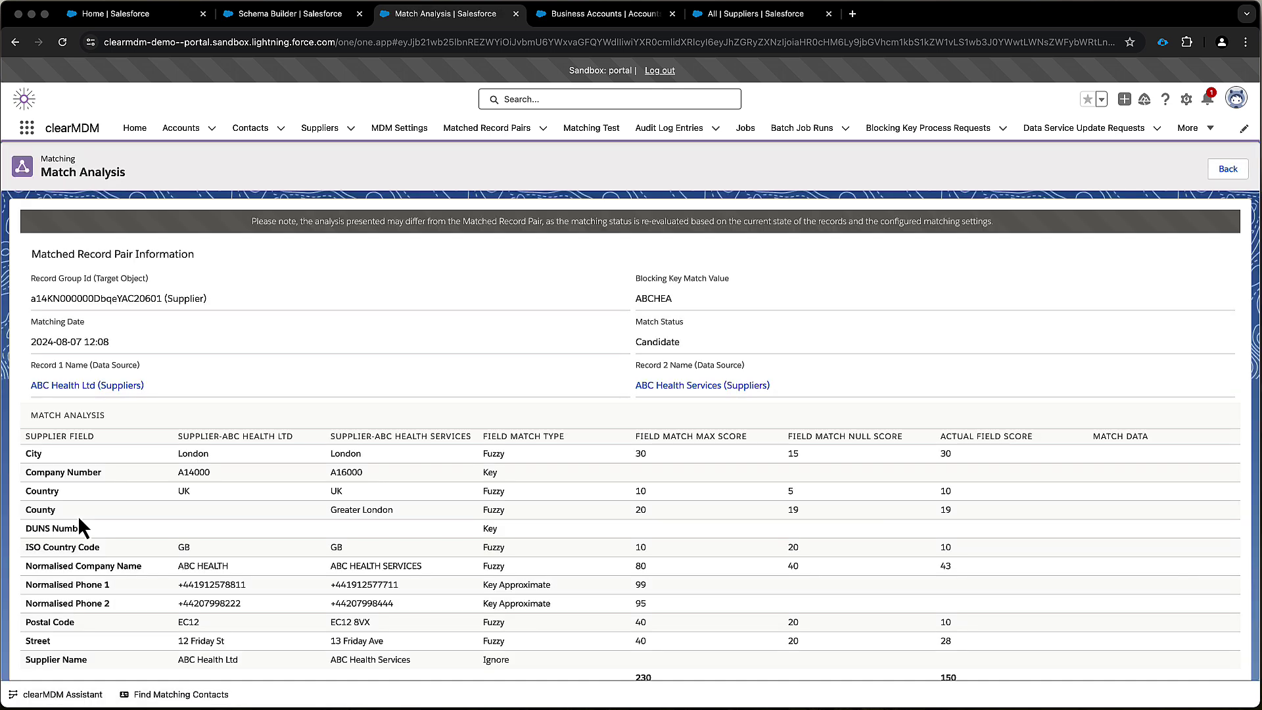
scroll(326, 473, "down", 2)
scroll(326, 473, "down", 1)
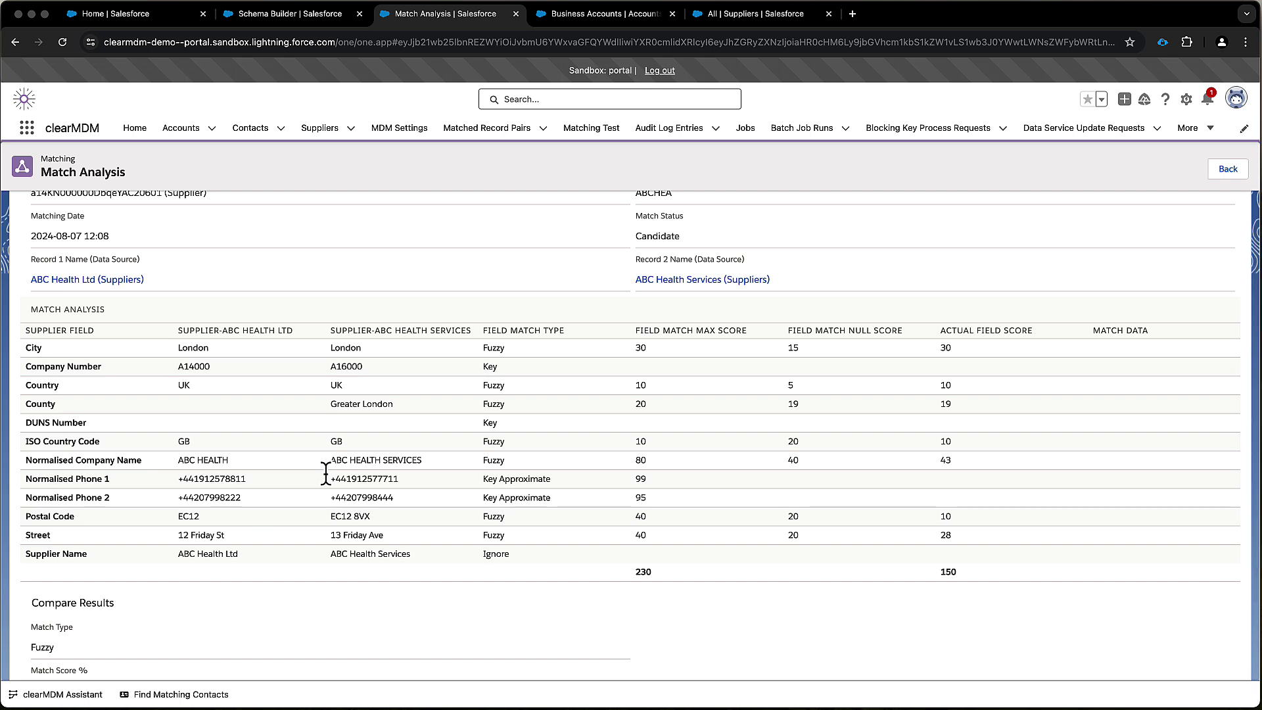
scroll(326, 473, "down", 1)
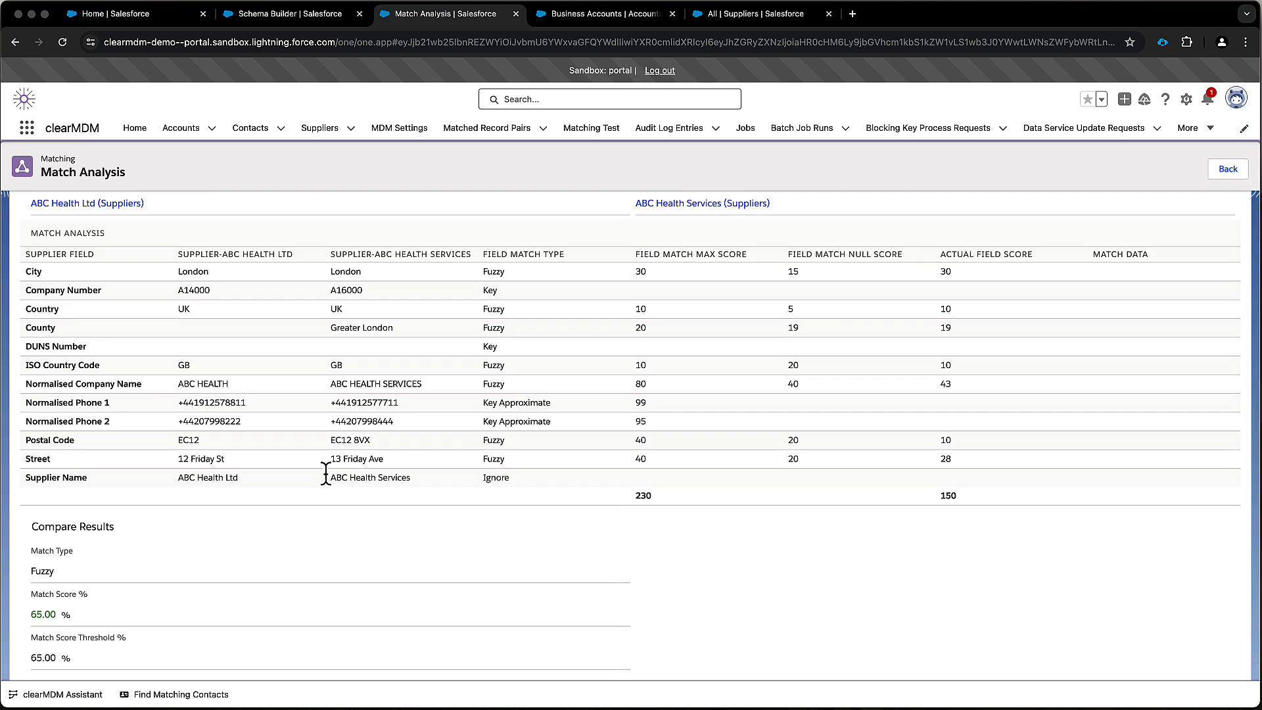
scroll(326, 473, "up", 1)
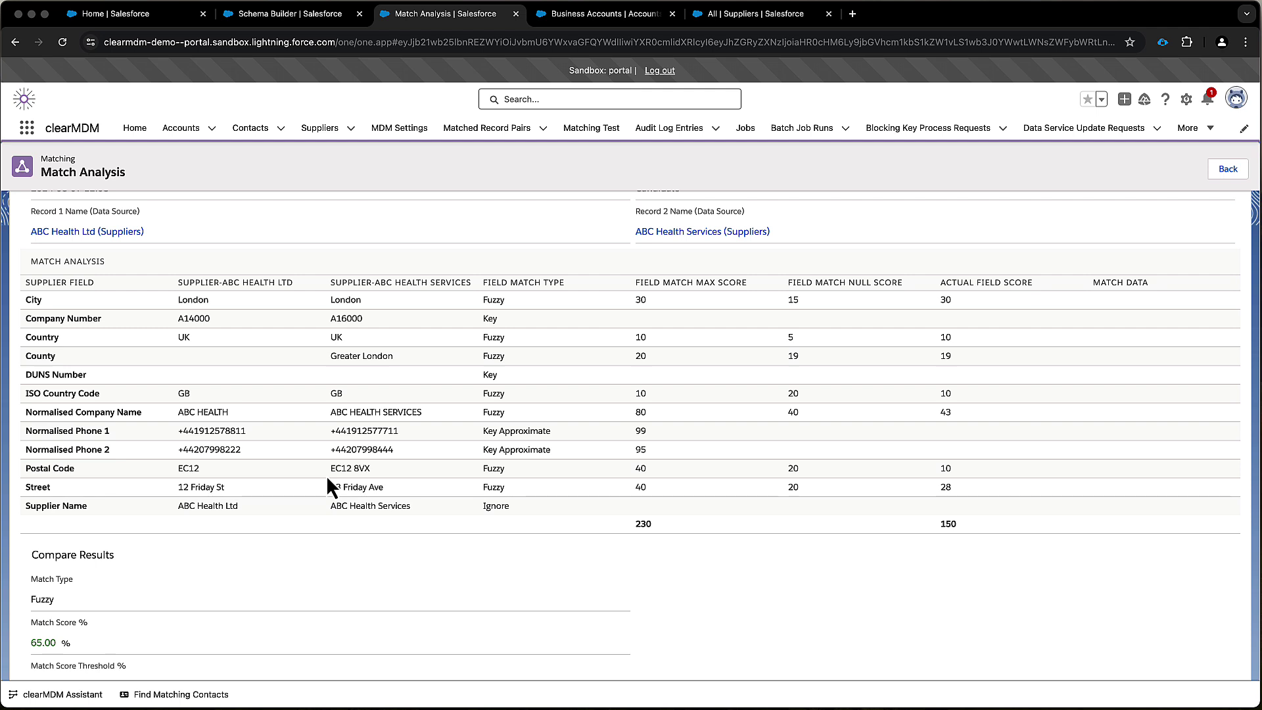
scroll(443, 496, "up", 1)
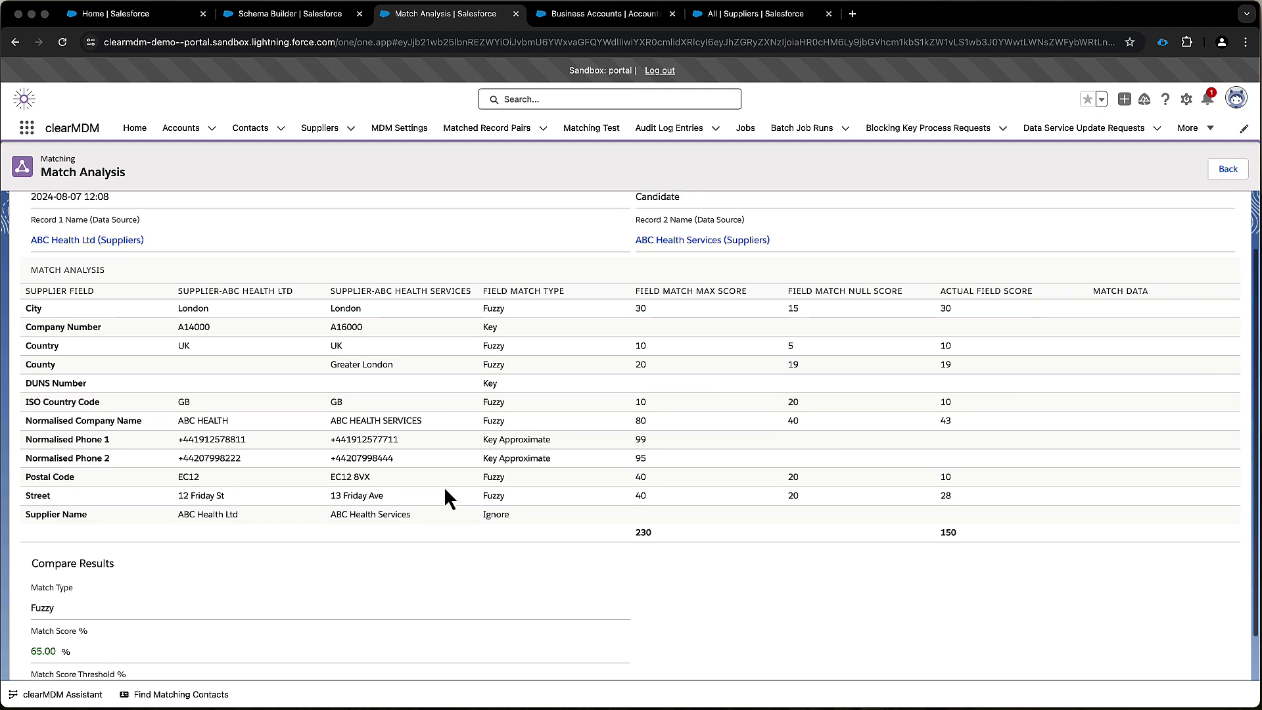
scroll(648, 438, "up", 1)
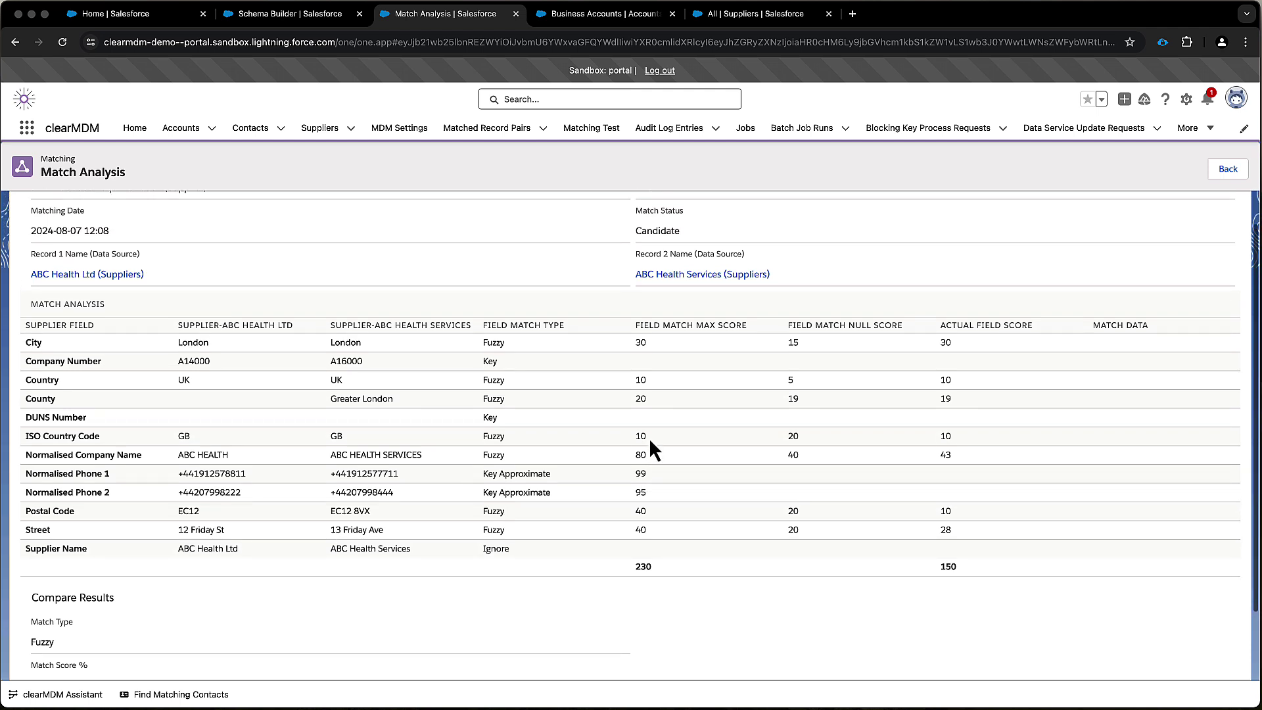
left_click(1227, 169)
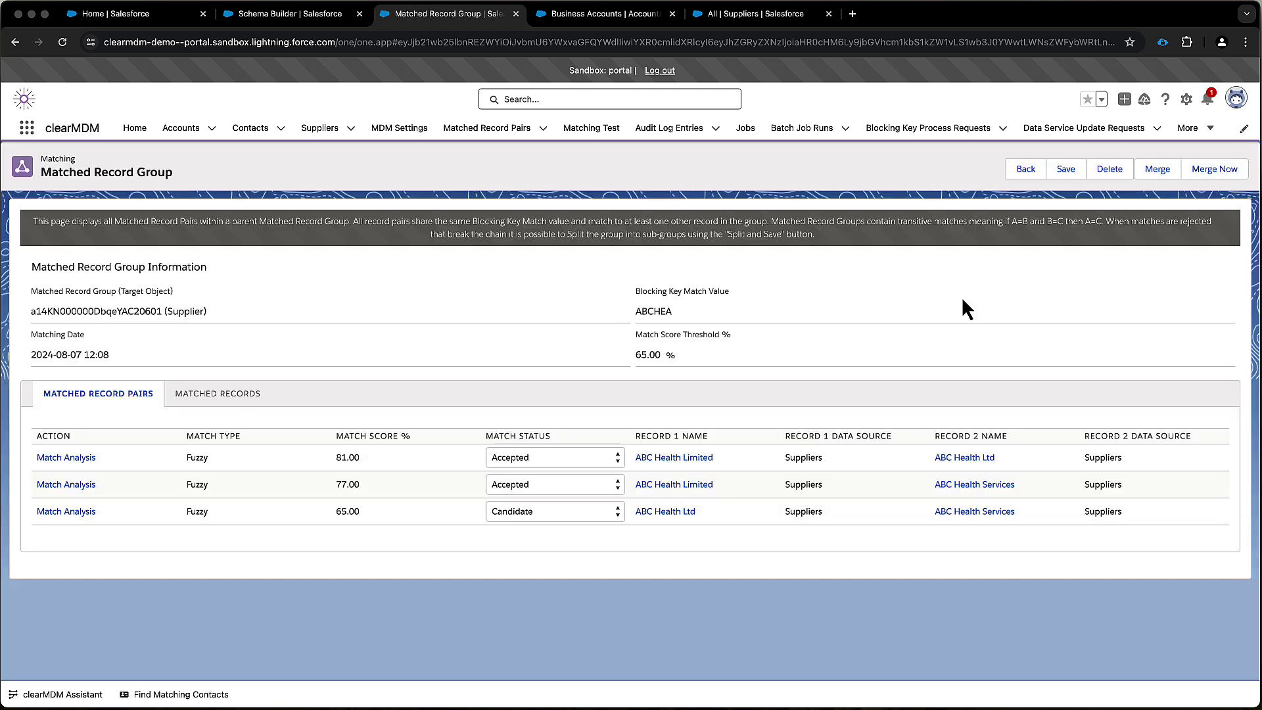
left_click(517, 518)
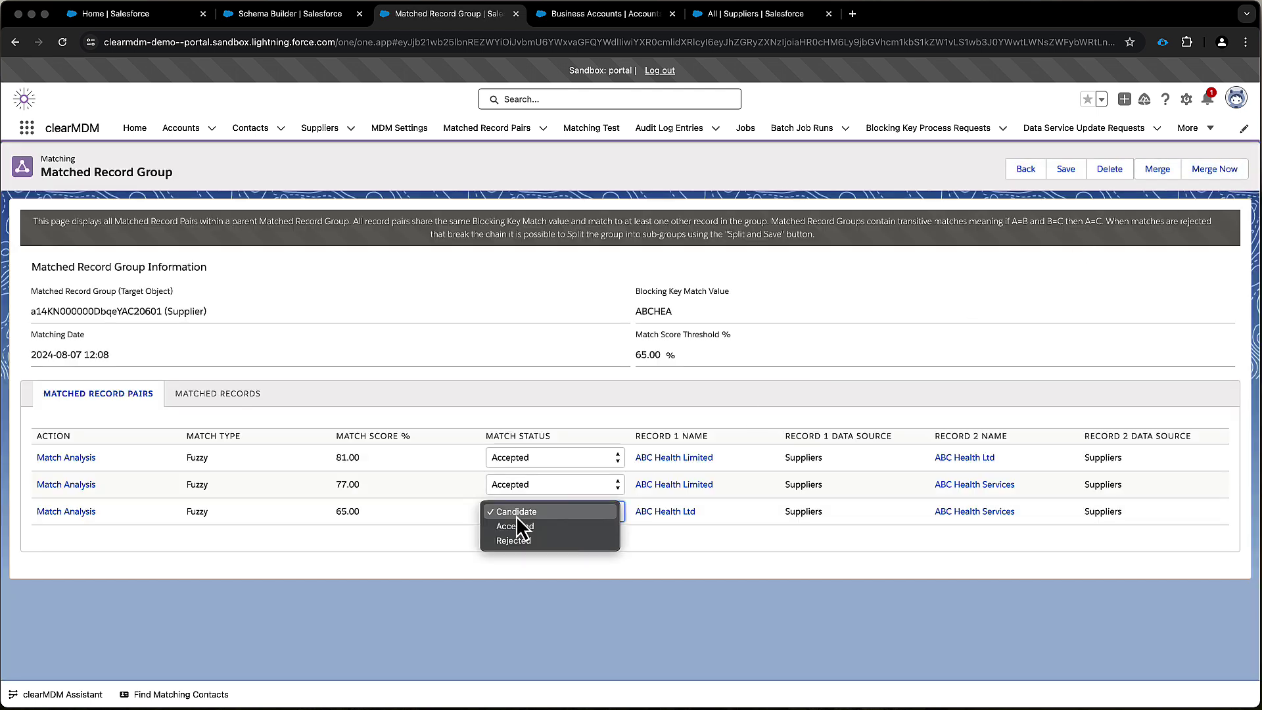
left_click(402, 551)
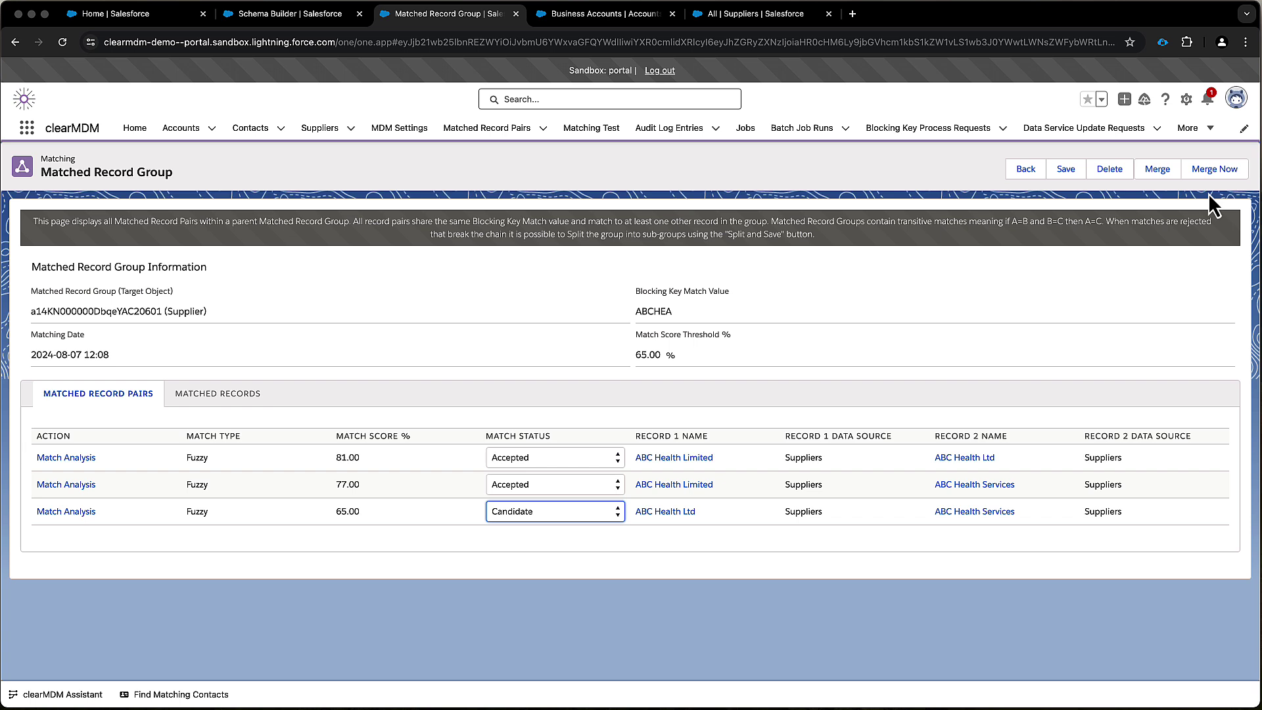
Merge the matched ABC Health suppliers with ABC Health Limited as the master record and Run Reparenting enabled.
left_click(1162, 176)
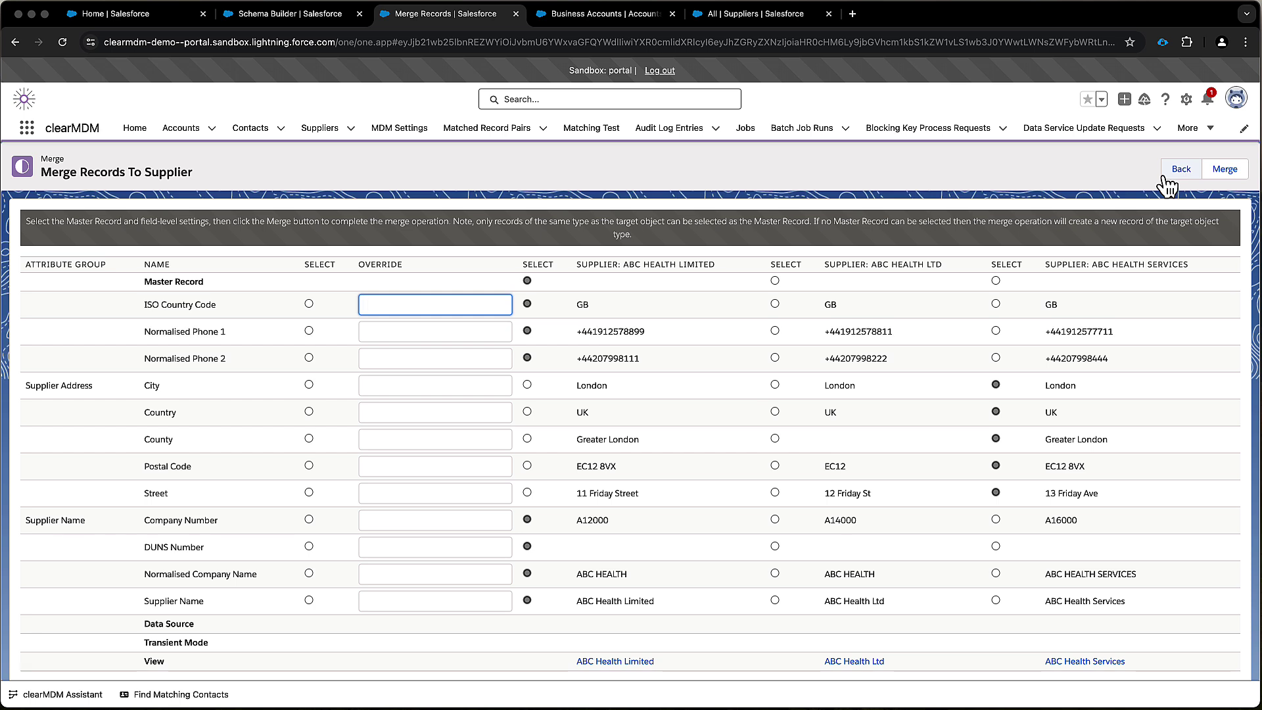
left_click(717, 315)
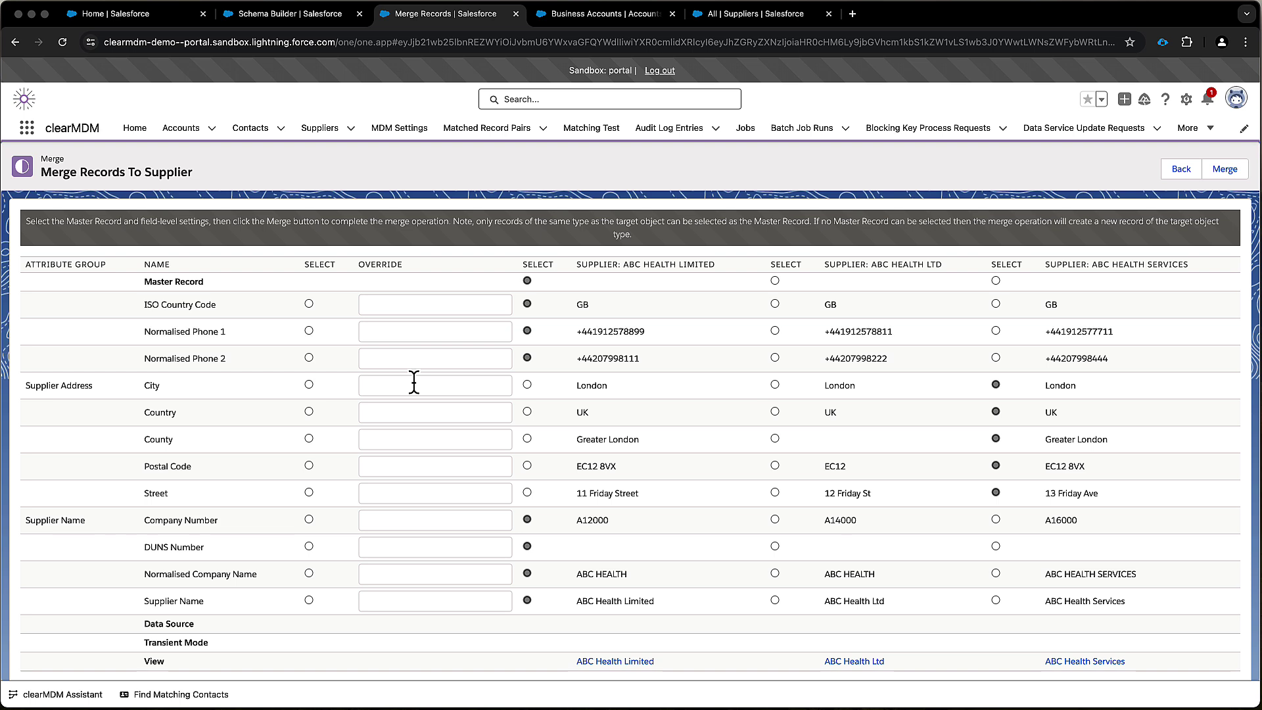
scroll(356, 496, "down", 3)
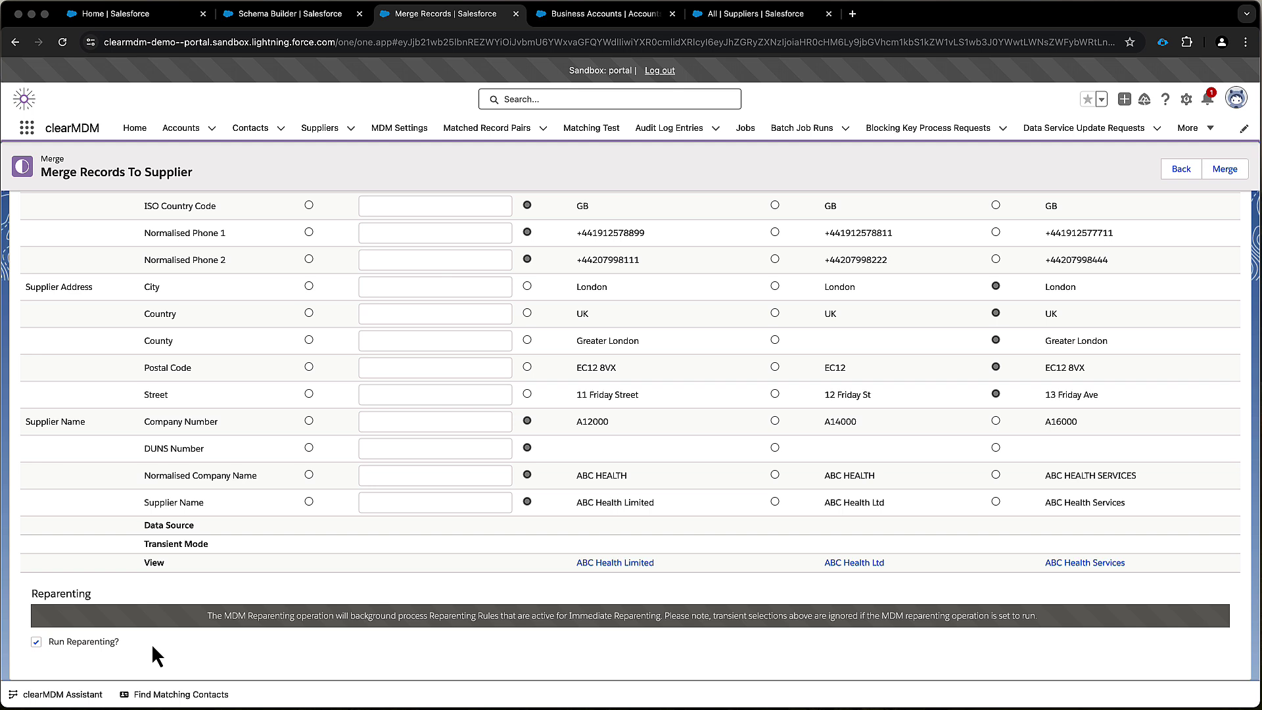
scroll(585, 478, "up", 3)
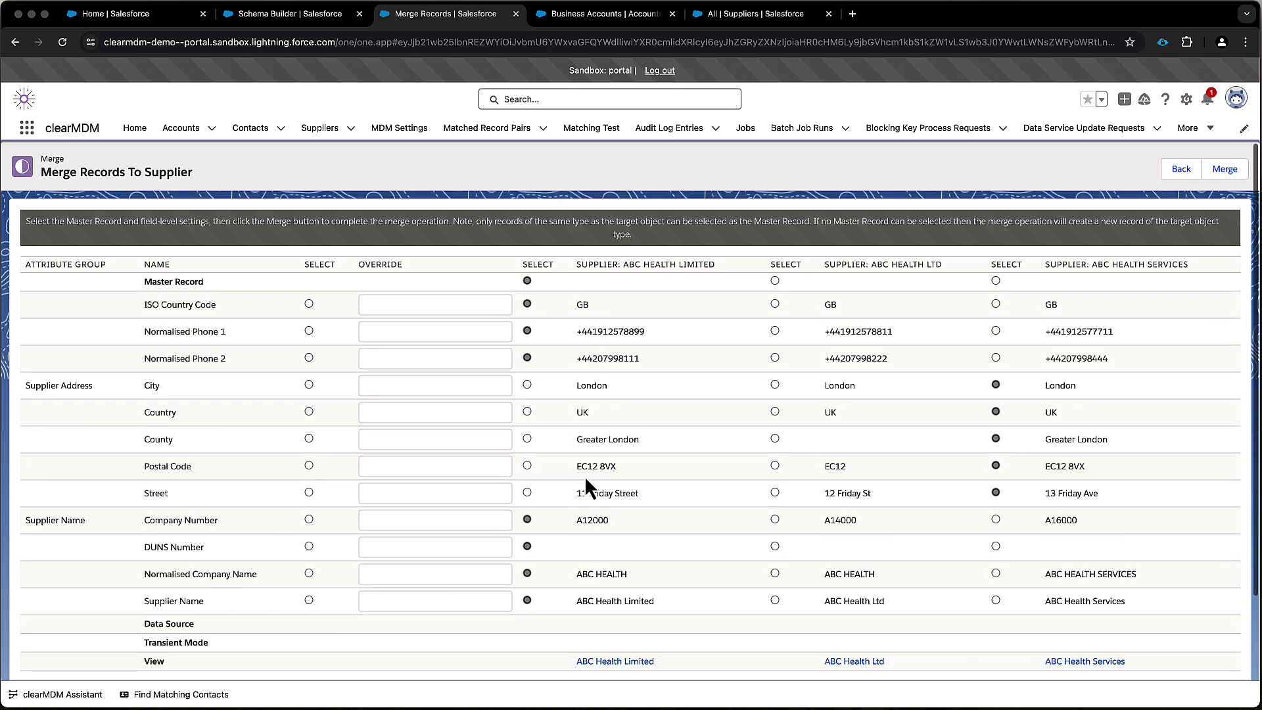
left_click(1224, 172)
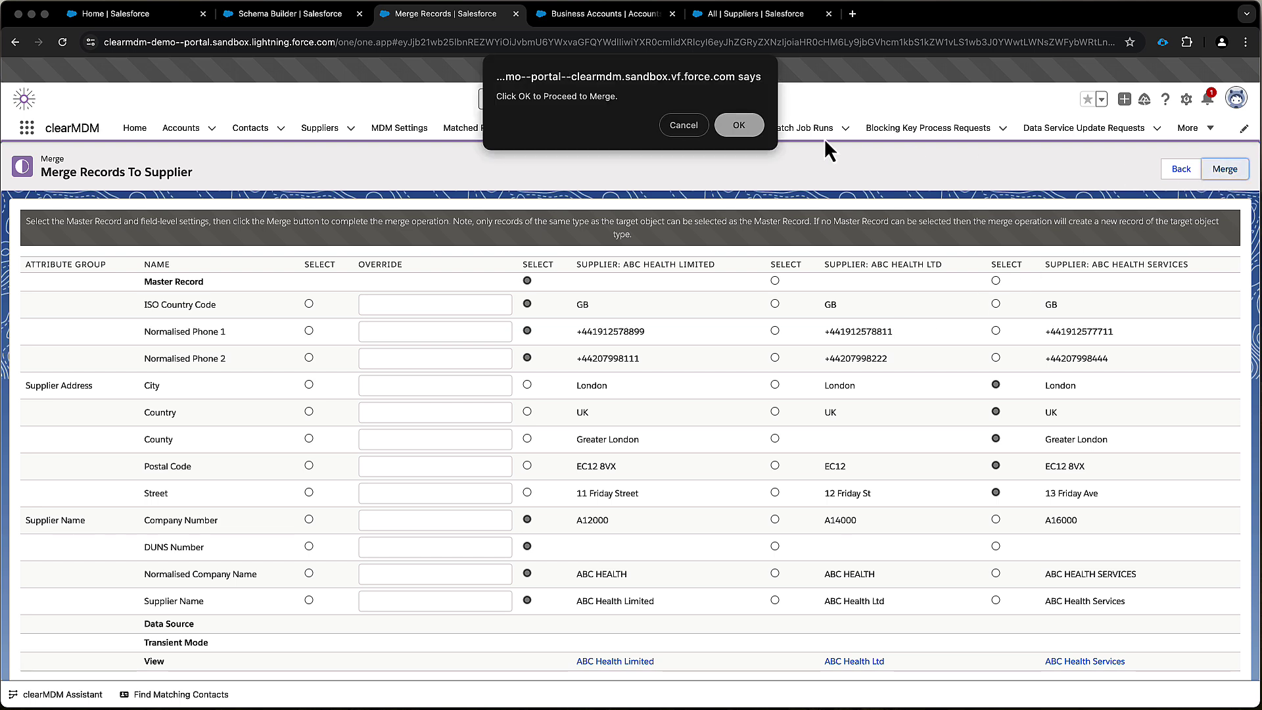
left_click(745, 129)
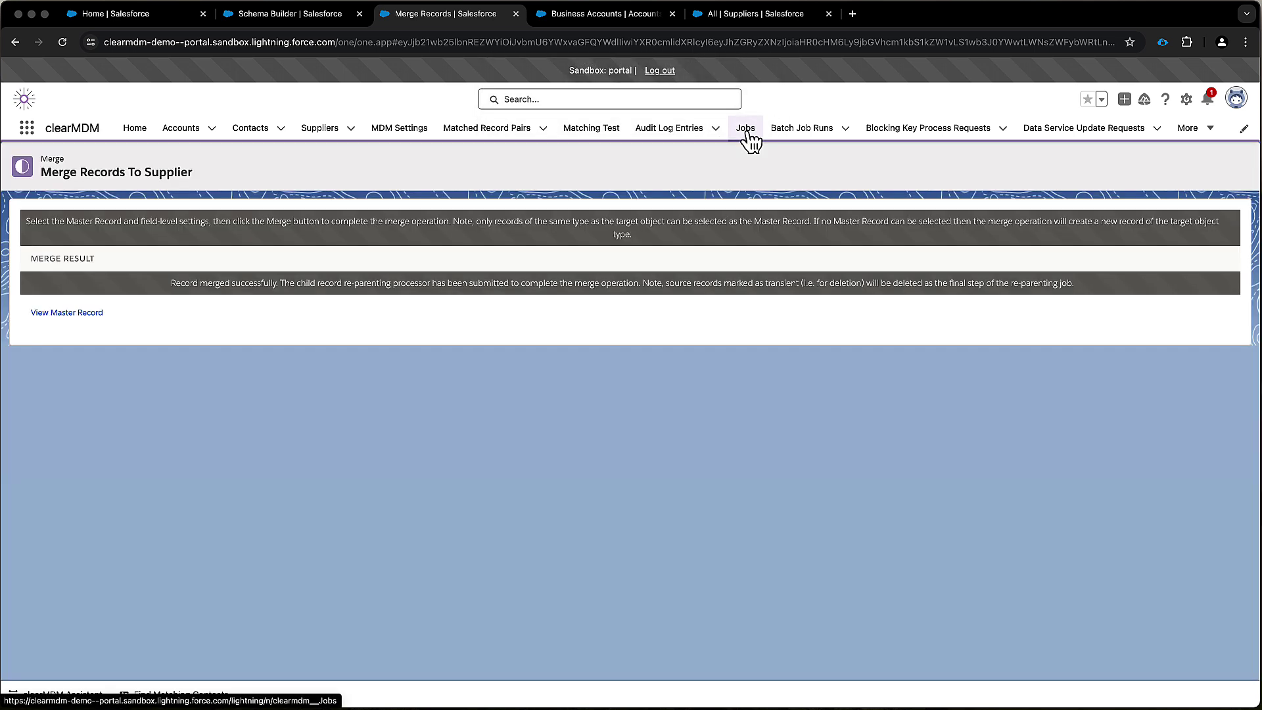
View all supplier tenders of the merged master record and open the QA Services 2024 tender.
left_click(73, 313)
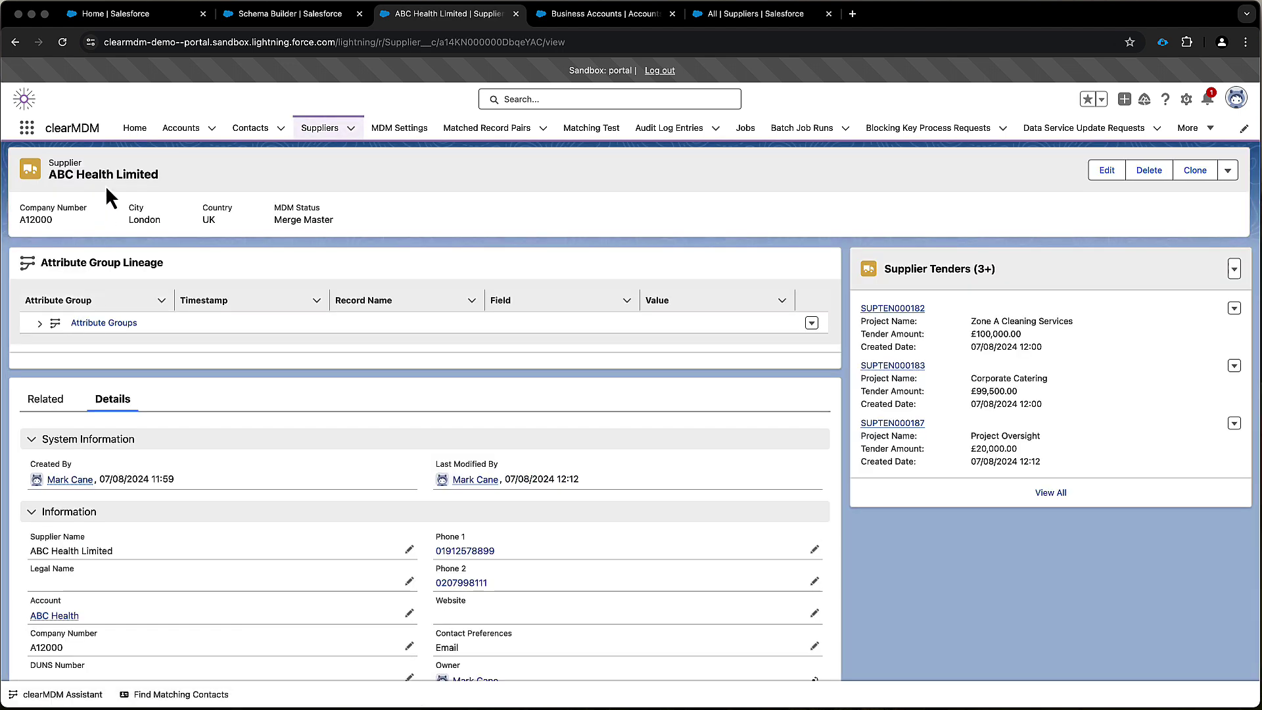
left_click(1058, 497)
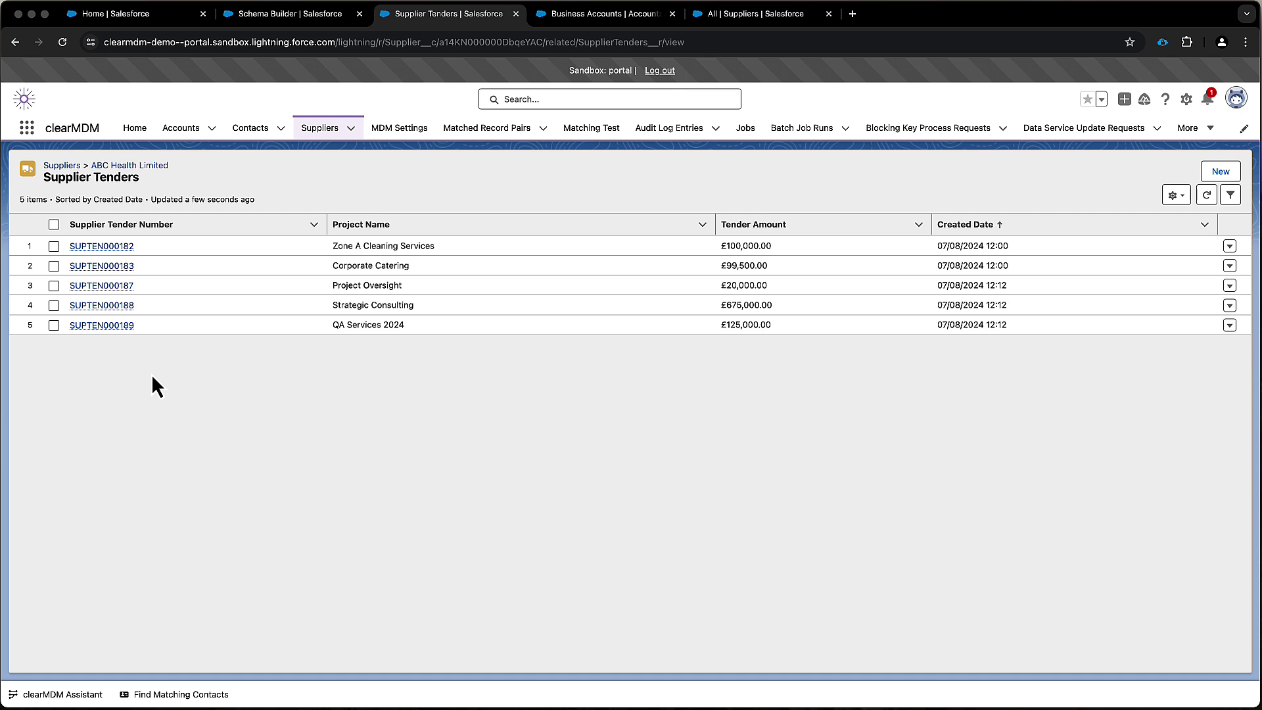
left_click(102, 327)
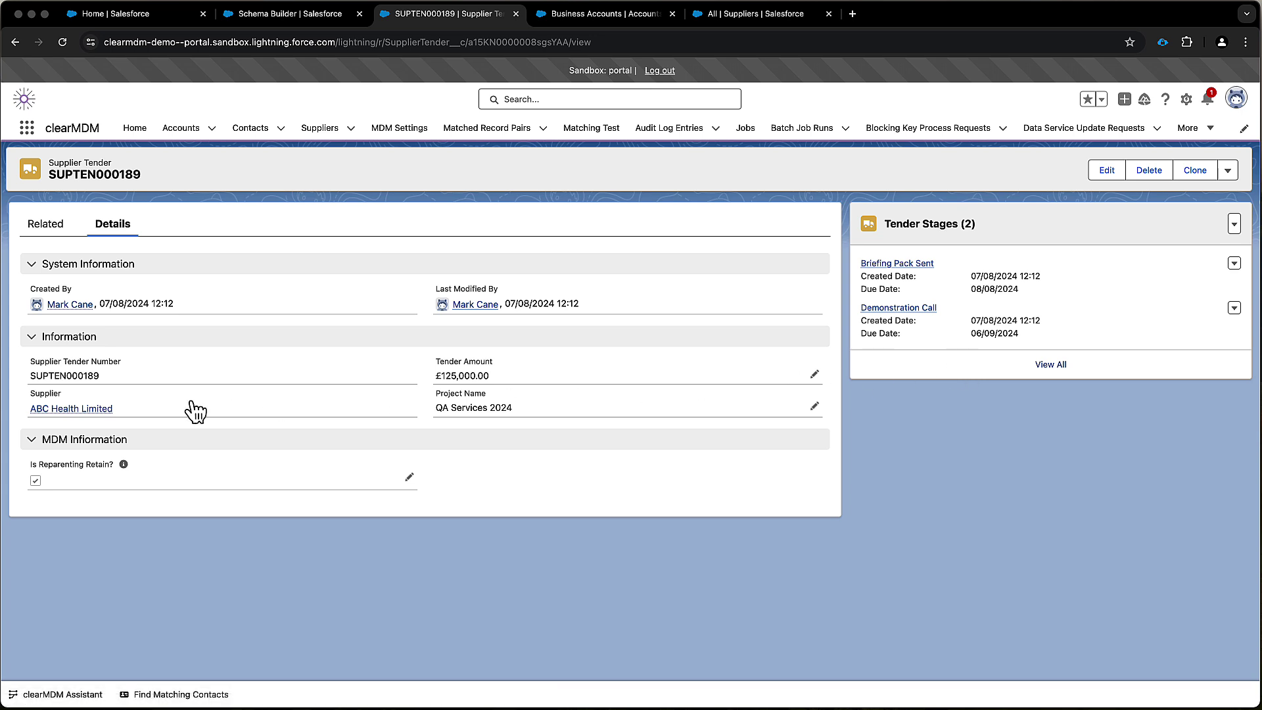
Open the tender's ABC Health Limited supplier and expand its Supplier Address lineage to compare the merge result's values with the original values.
left_click(81, 407)
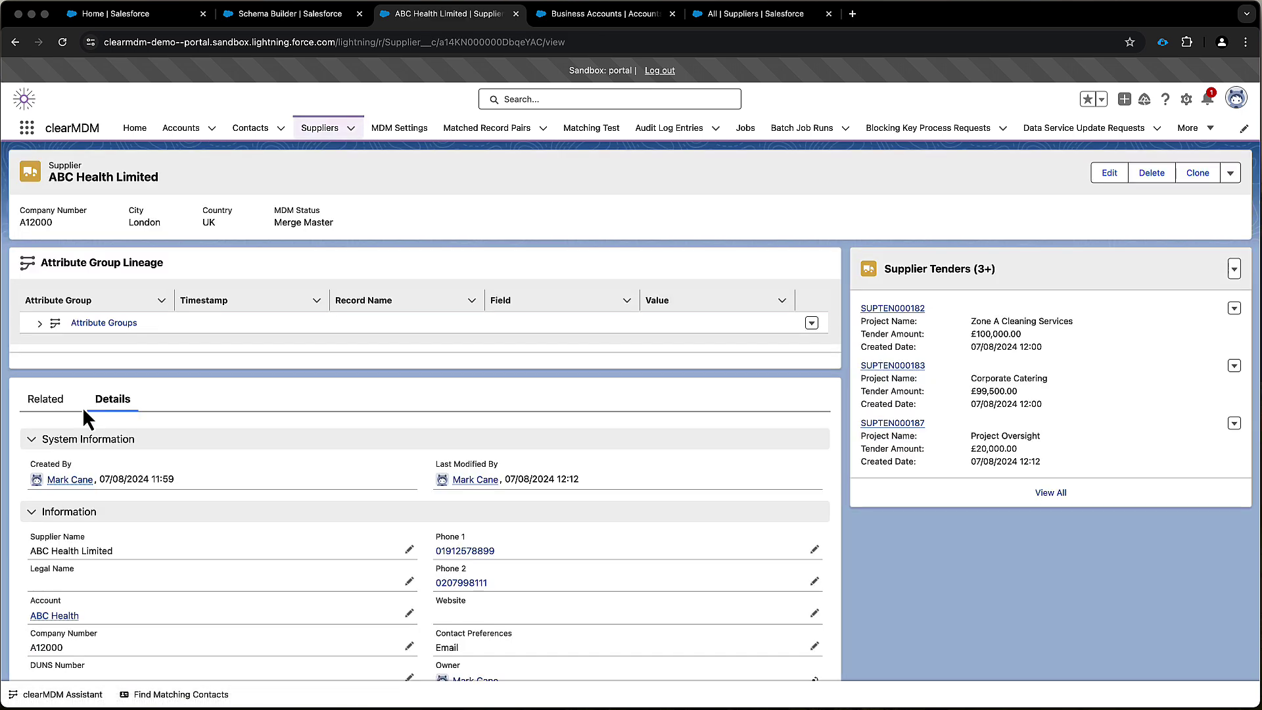
left_click(41, 323)
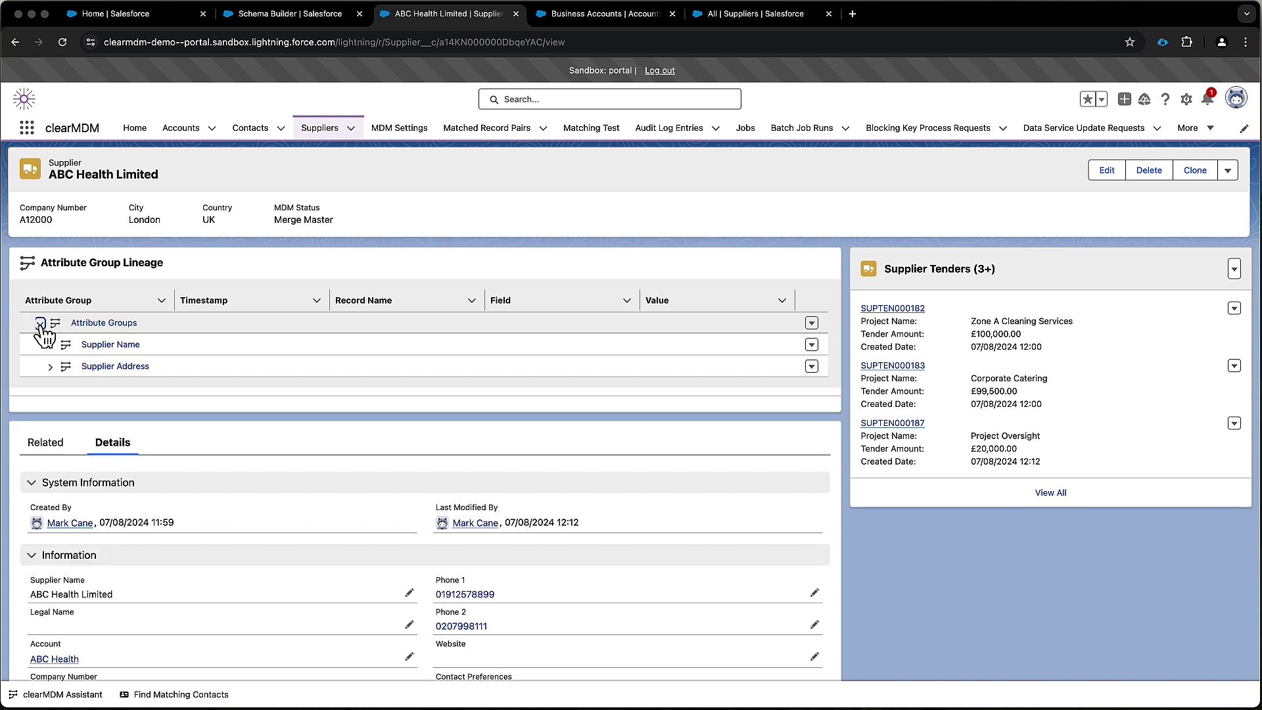
left_click(50, 366)
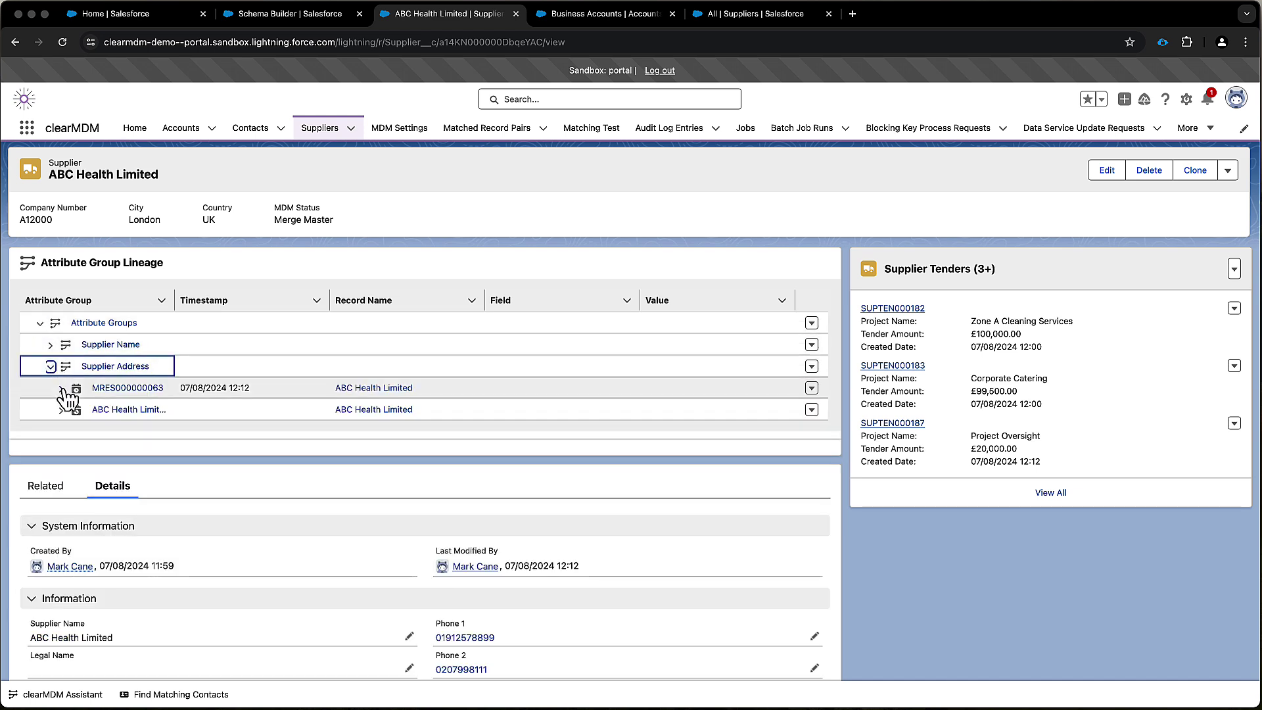
left_click(61, 388)
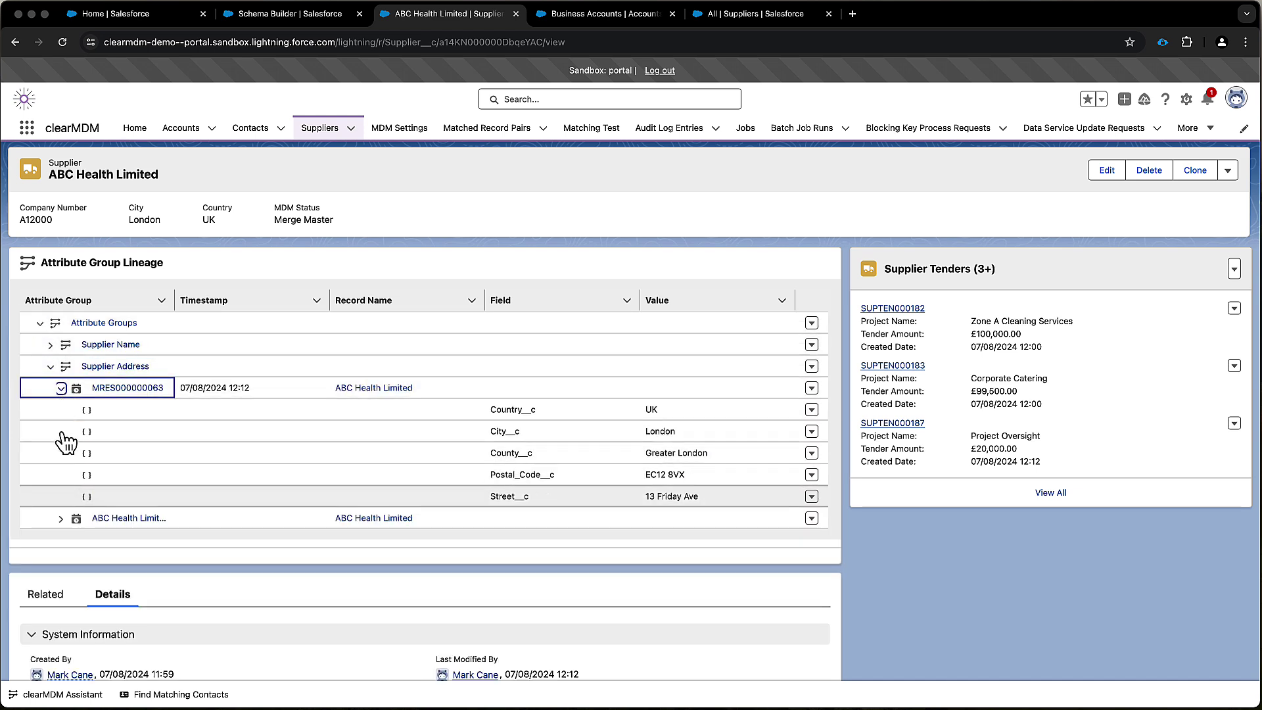
left_click(64, 519)
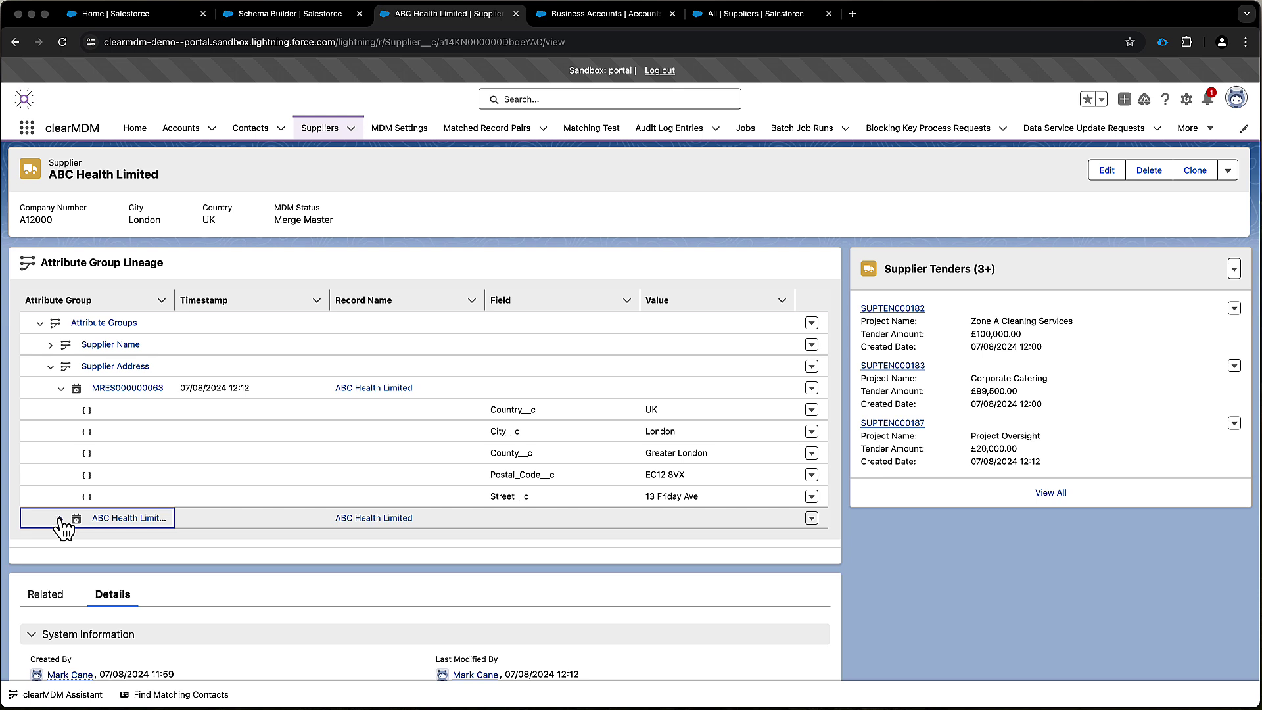
left_click(61, 518)
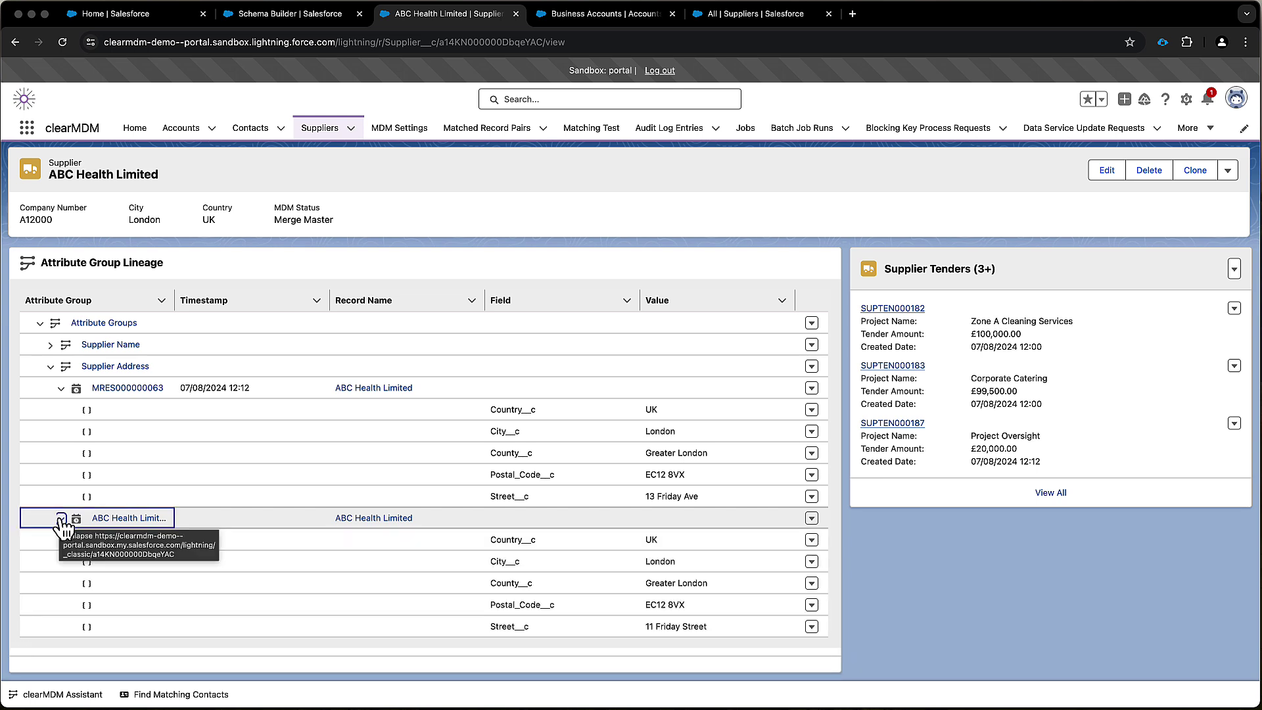
Widen the Attribute Group column in the lineage table and check the actions available for the original Supplier Address values.
scroll(261, 460, "down", 1)
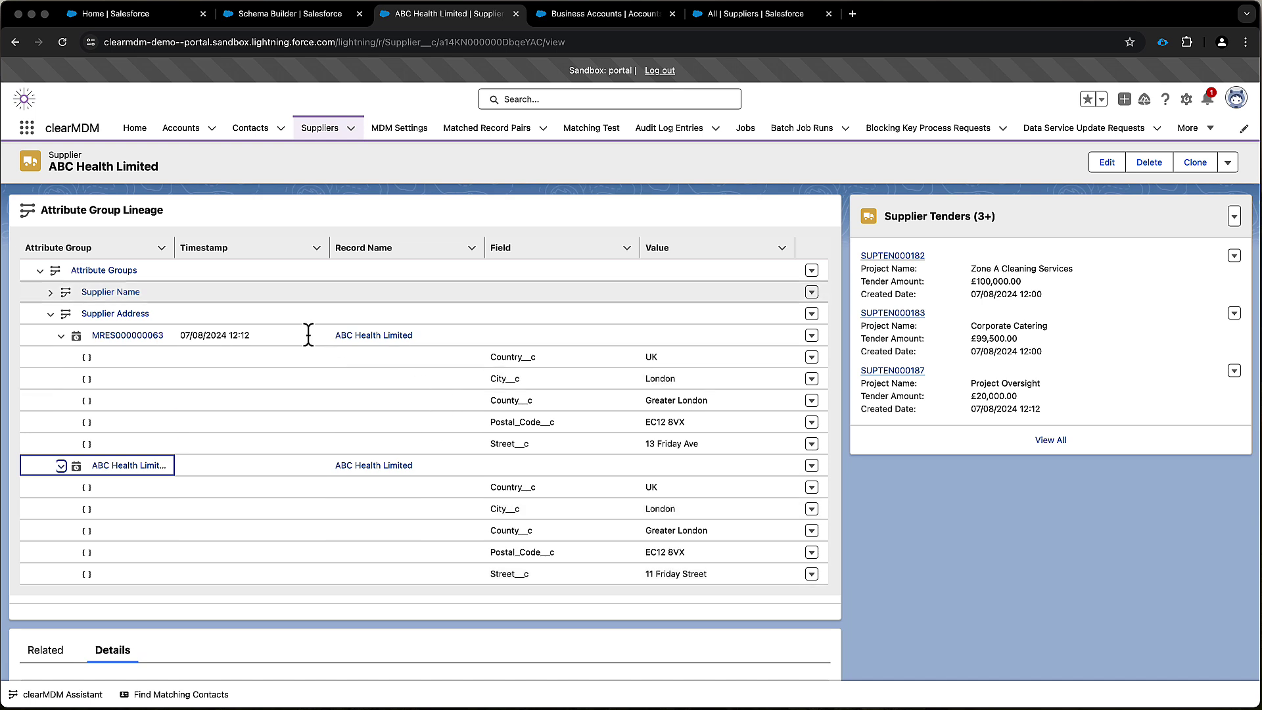
left_click_drag(174, 247, 230, 245)
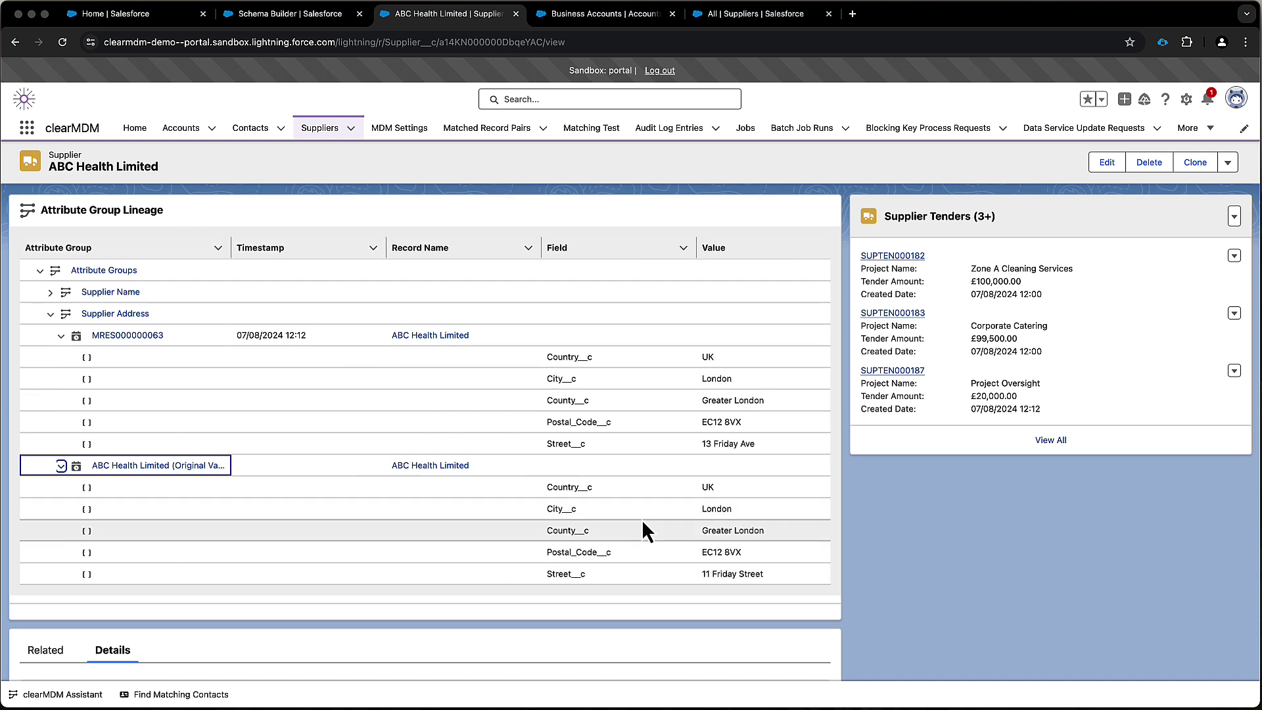
scroll(641, 519, "right", 2)
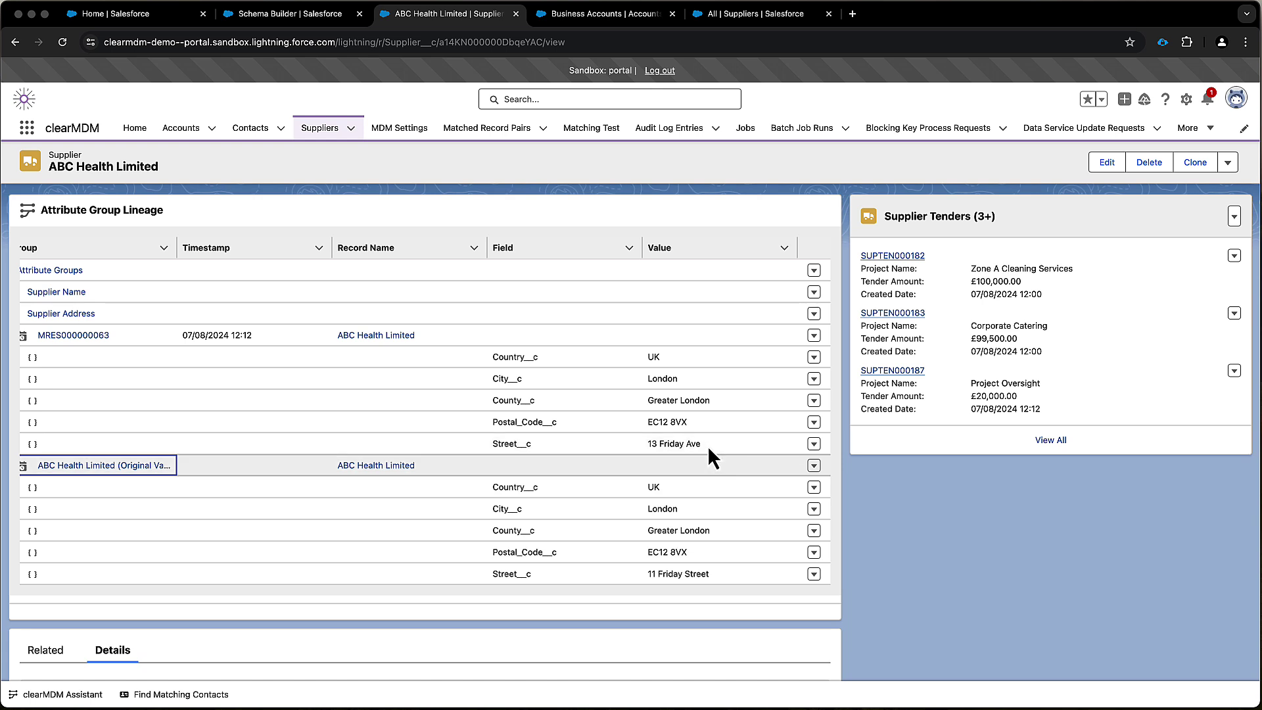
left_click(813, 466)
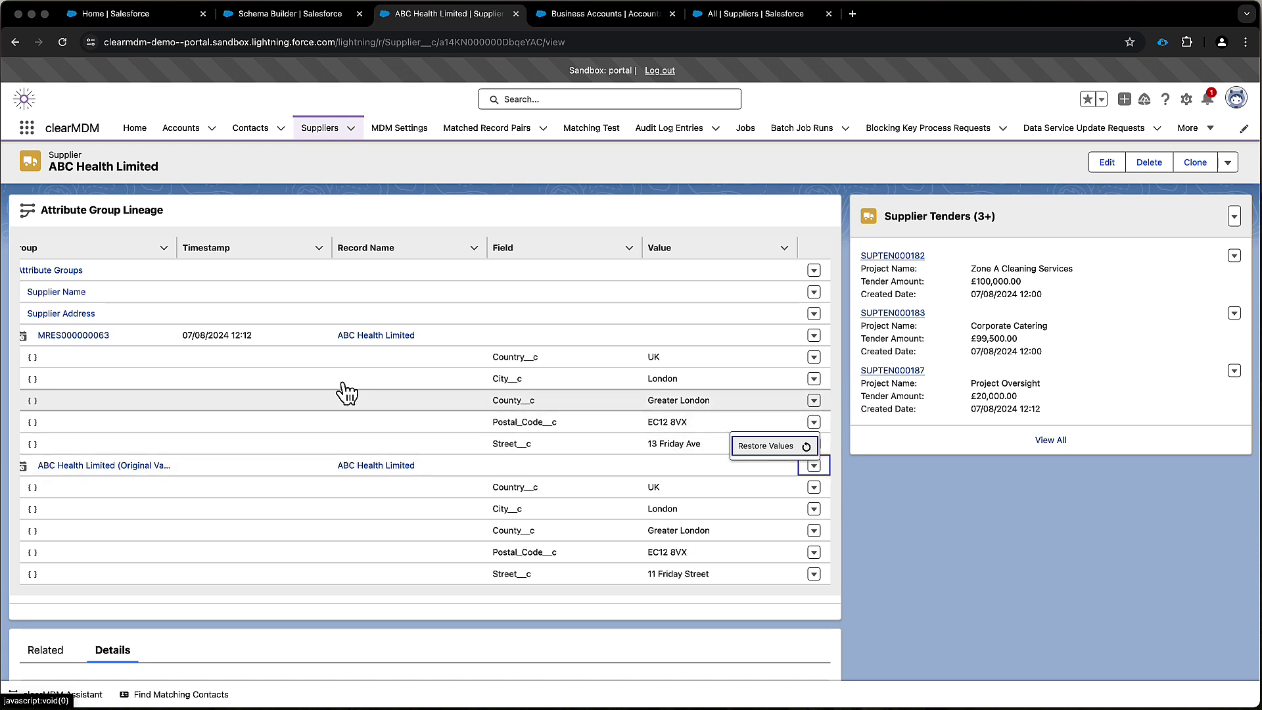
Open the merge result listed under Supplier Address, check its Rollback options, and close the dialog without rolling back.
left_click(92, 338)
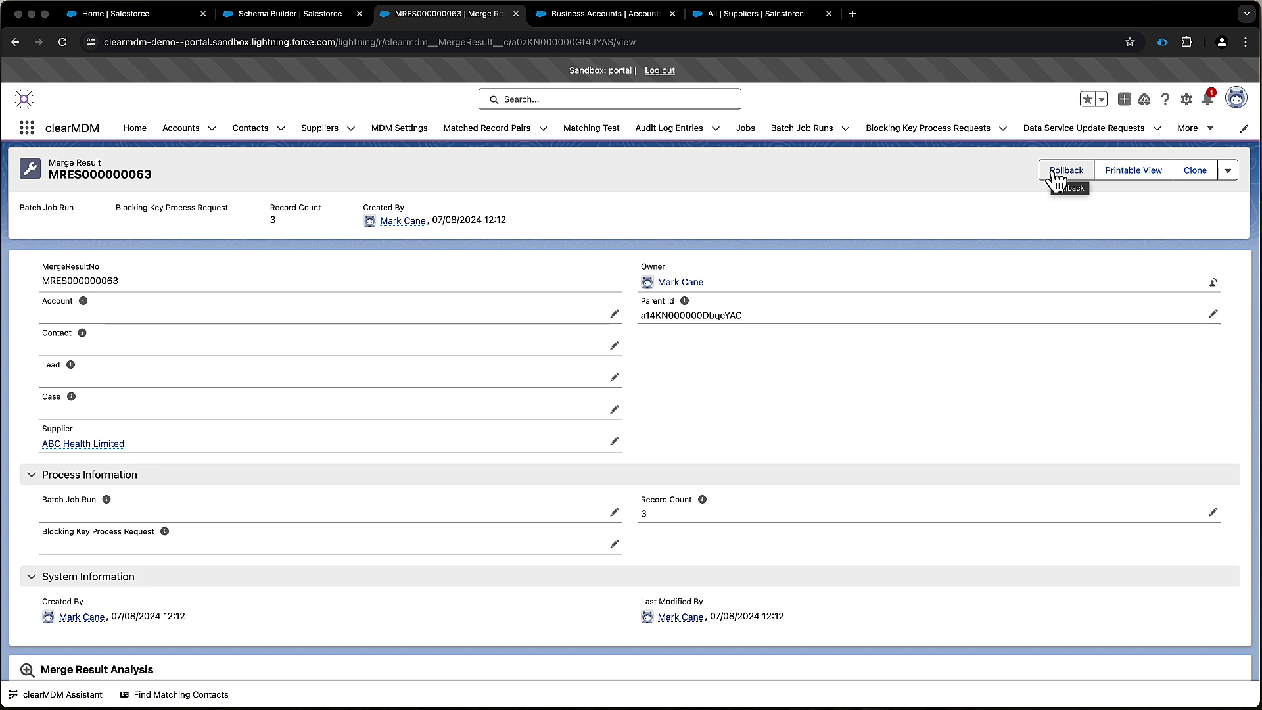
left_click(1058, 174)
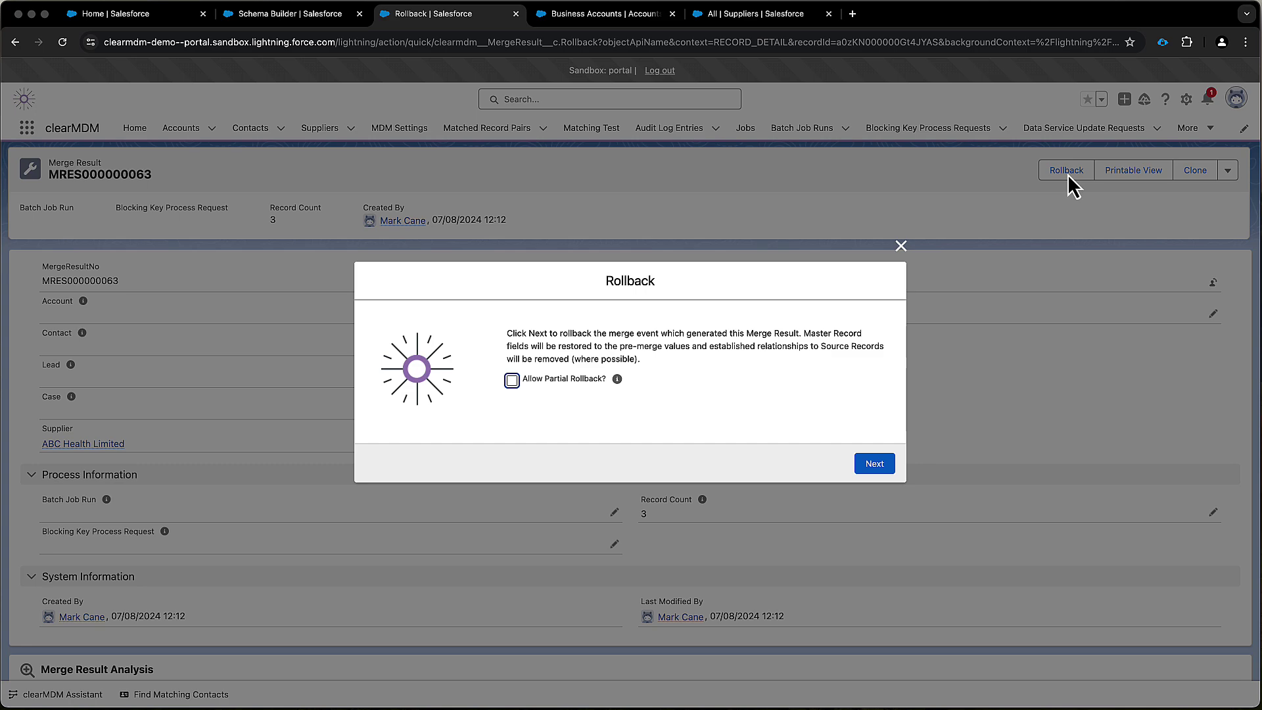
left_click(901, 247)
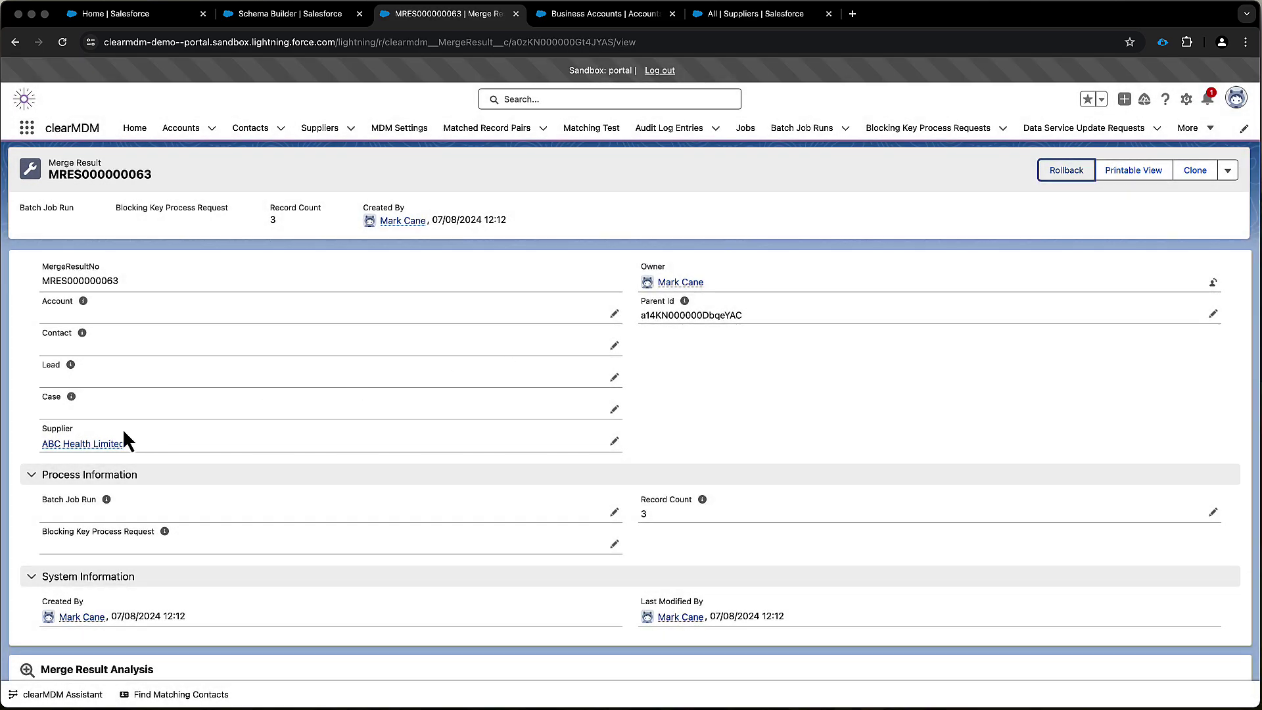
Return to the ABC Health Limited supplier, then open the All suppliers list and refresh it to check MDM Status and Master Supplier.
left_click(82, 444)
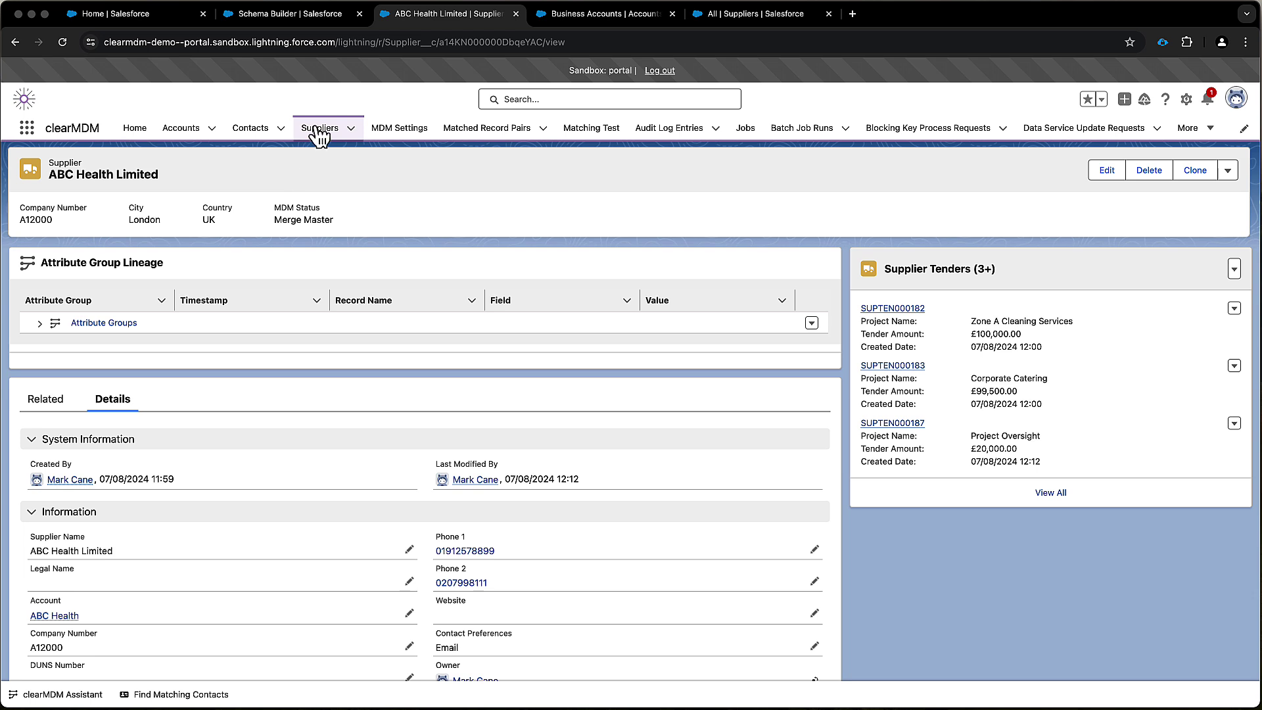
left_click(319, 131)
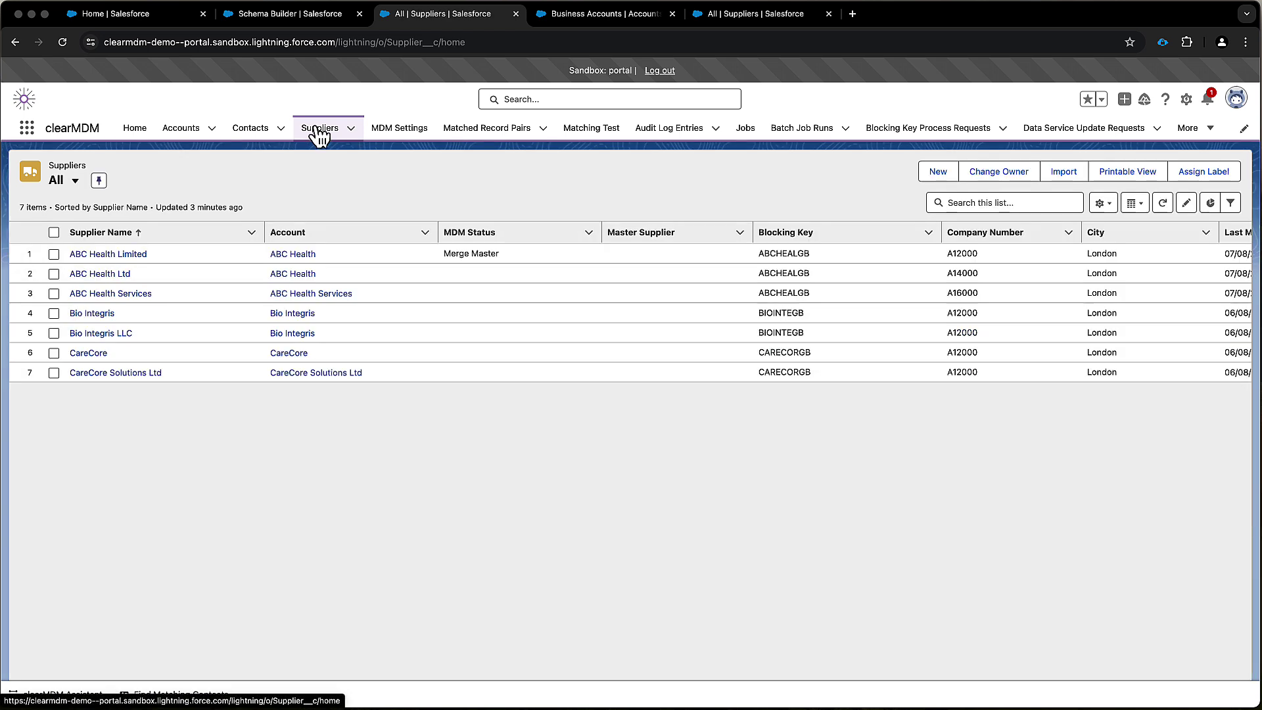
left_click(1162, 204)
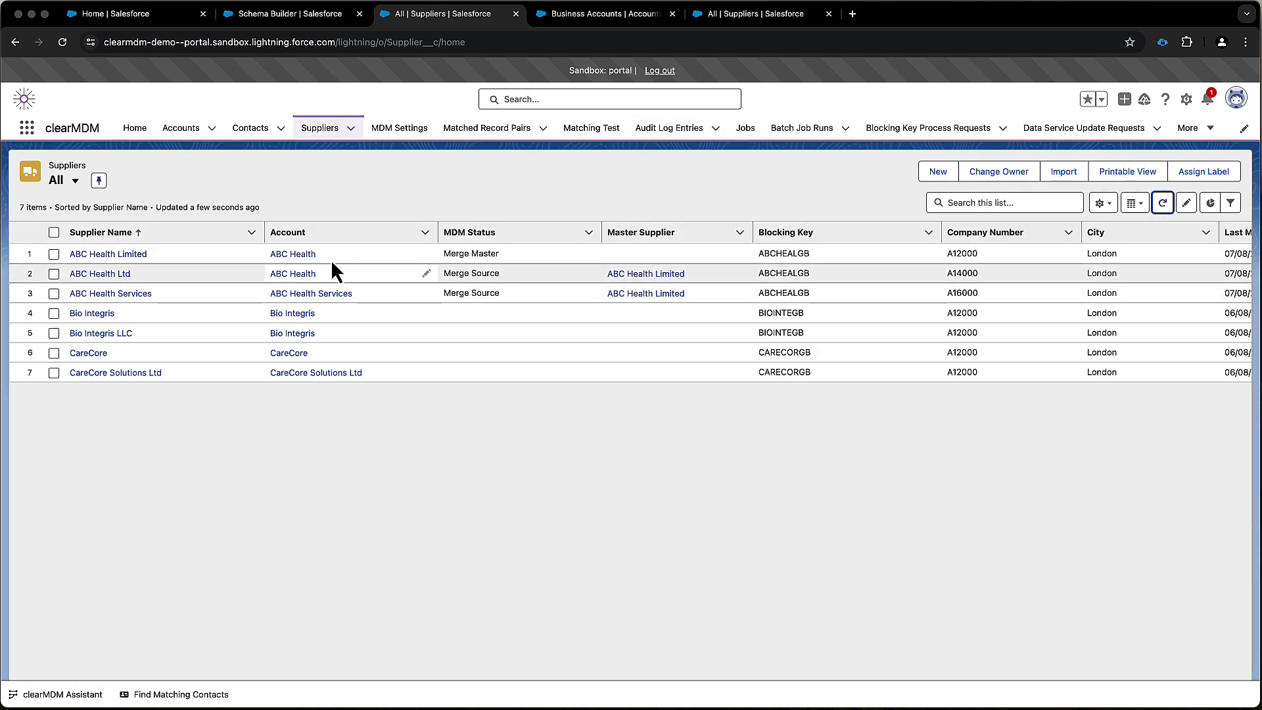